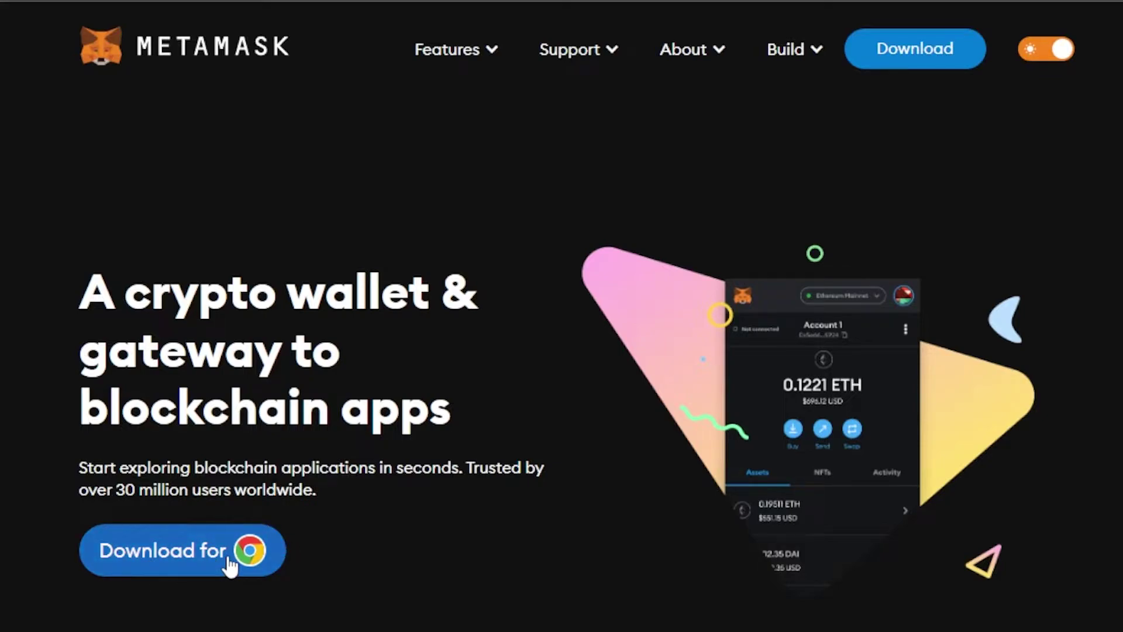
# Follow Download for Chrome to the MetaMask listing in the Chrome Web Store
pyautogui.click(168, 552)
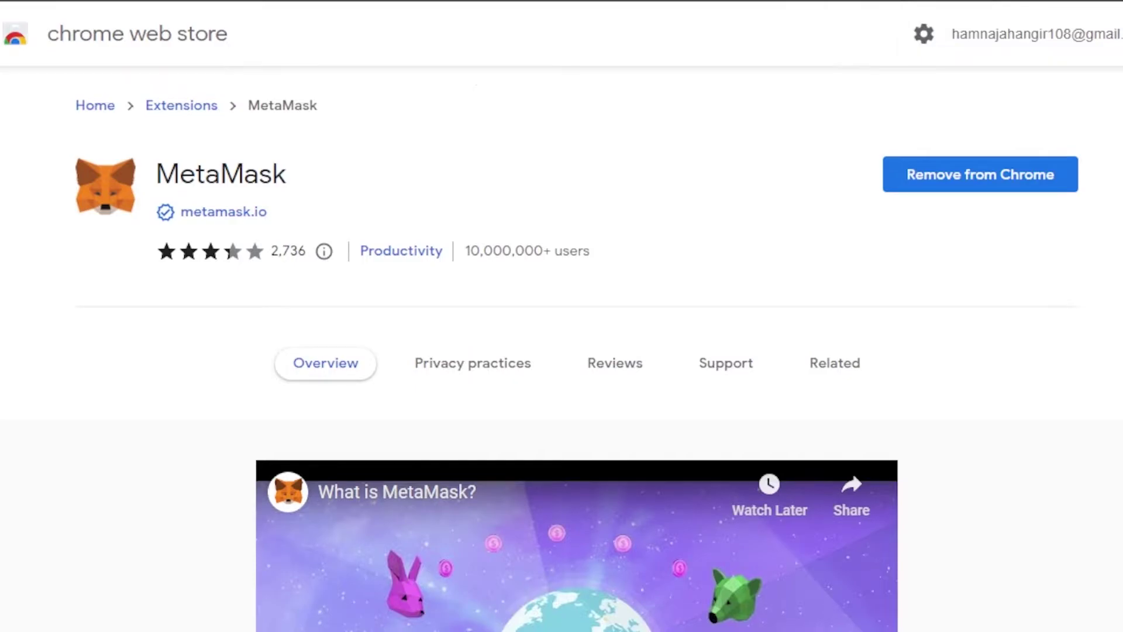
# Return to the MetaMask wallet tab showing Account 1 with 0 ETH on Ethereum Mainnet
pyautogui.click(234, 5)
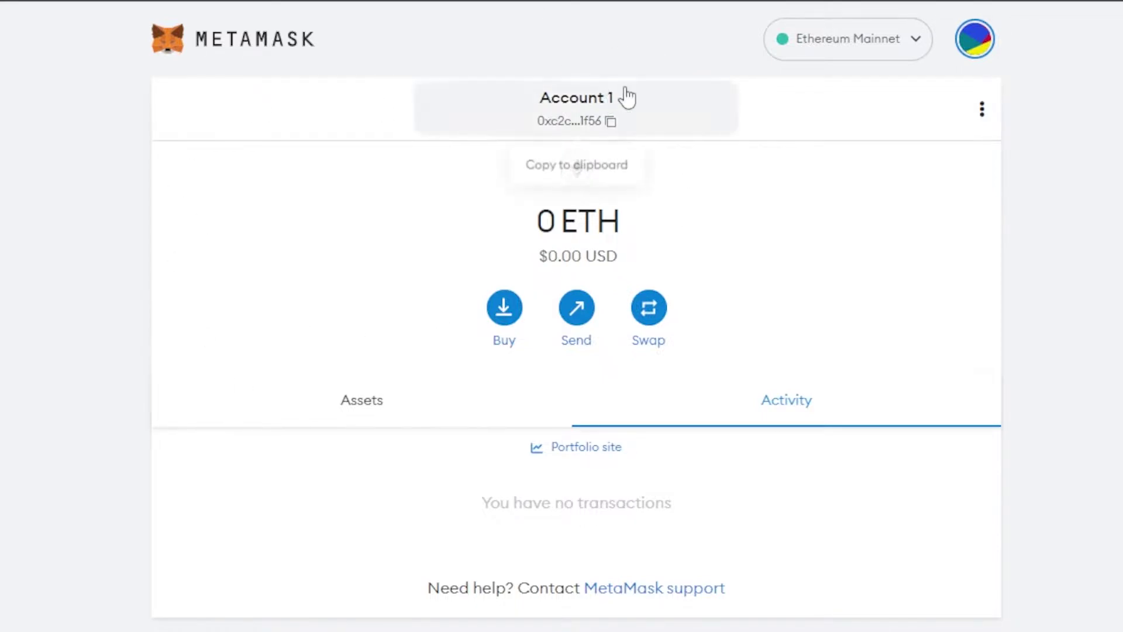
# Start adding a custom network from the network list and name it 'Optimism Metamask'
pyautogui.click(916, 41)
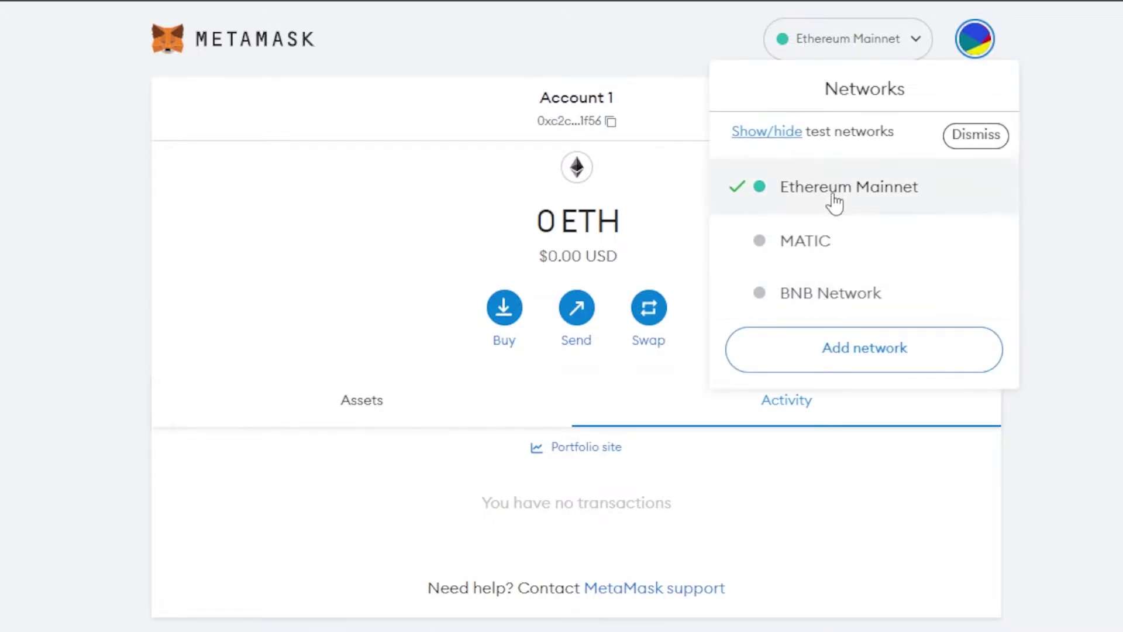
pyautogui.click(831, 378)
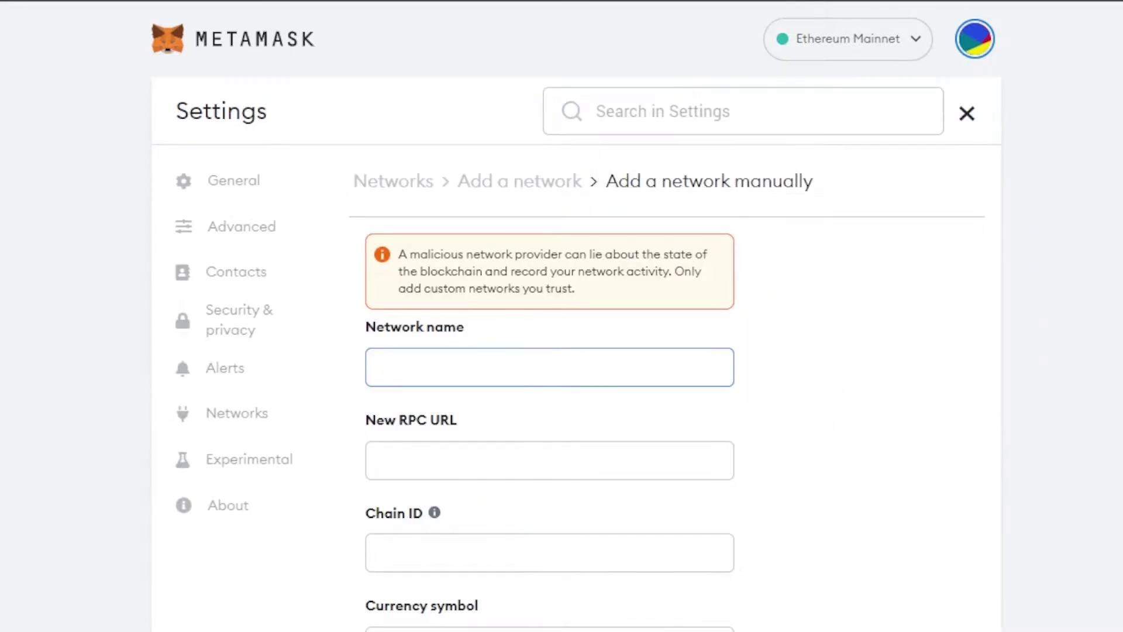
pyautogui.scroll(-4, 915, 196)
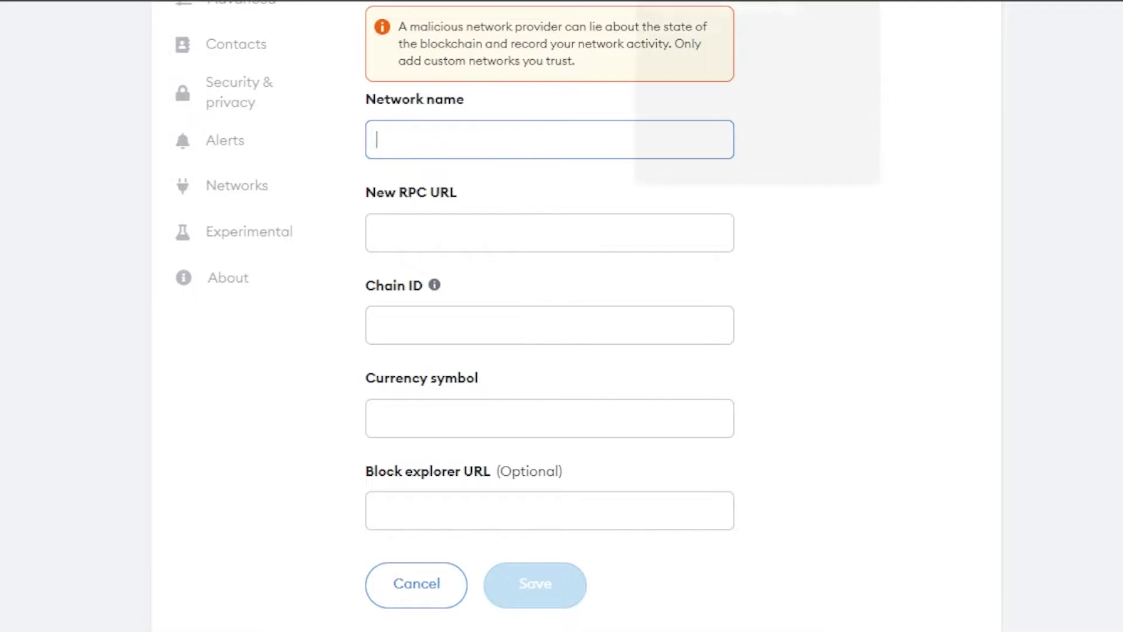
pyautogui.moveTo(434, 285)
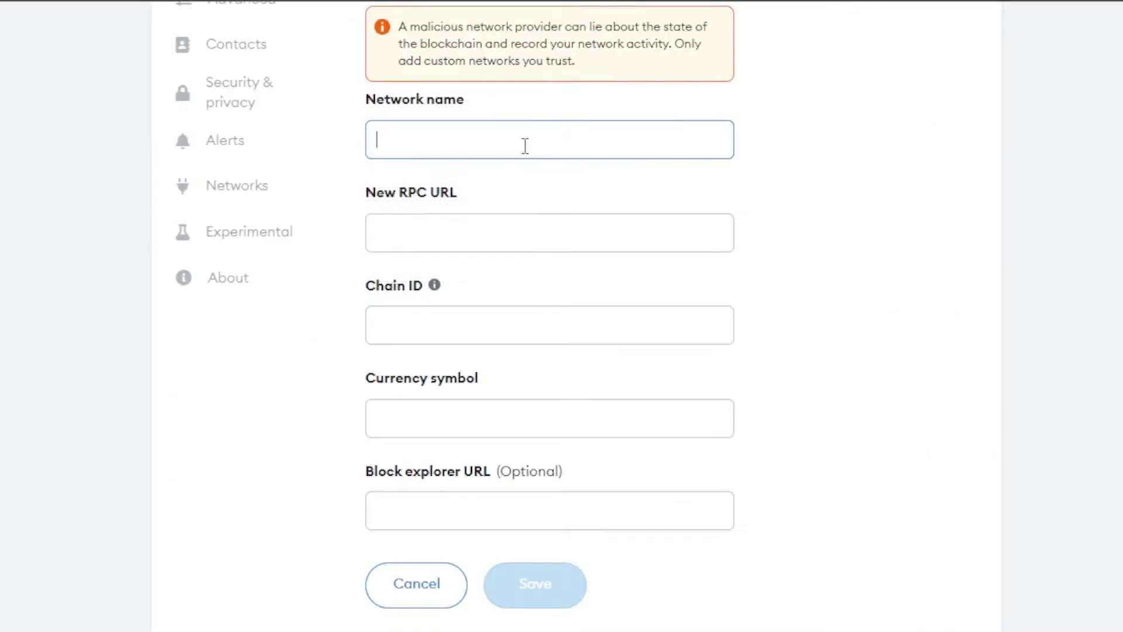
pyautogui.write('Optimism Metamask')
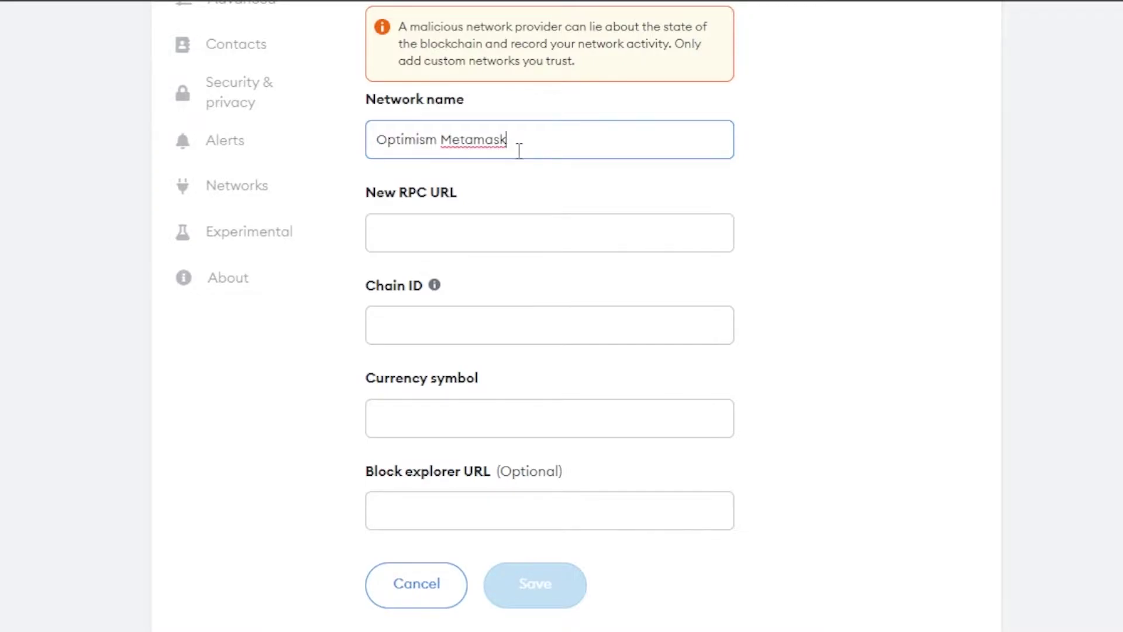
pyautogui.click(446, 236)
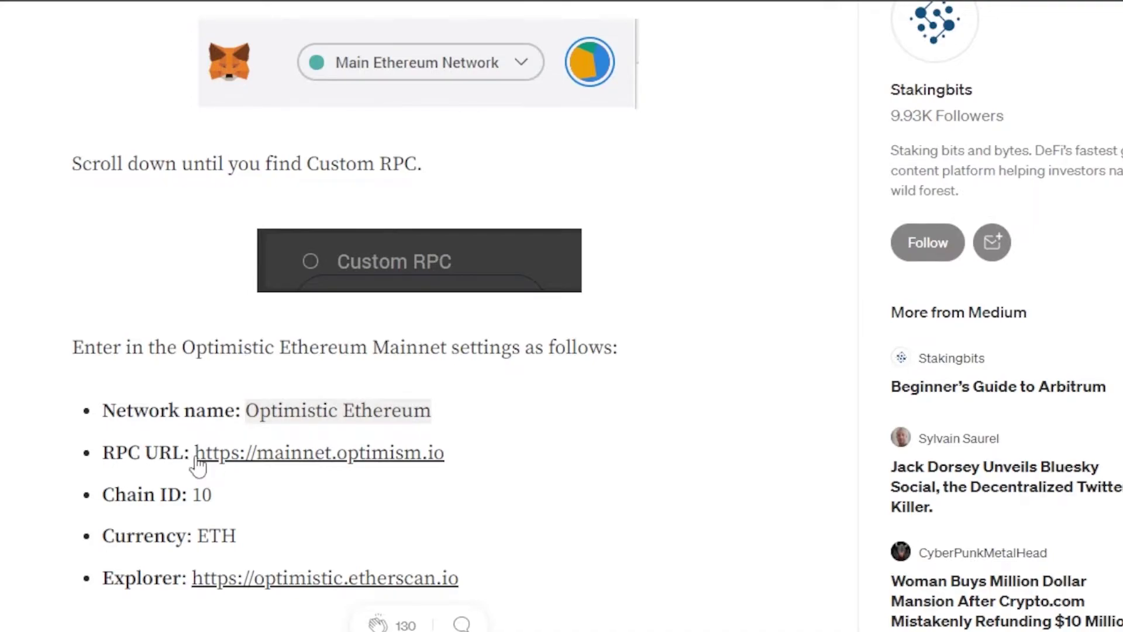
pyautogui.rightClick(275, 457)
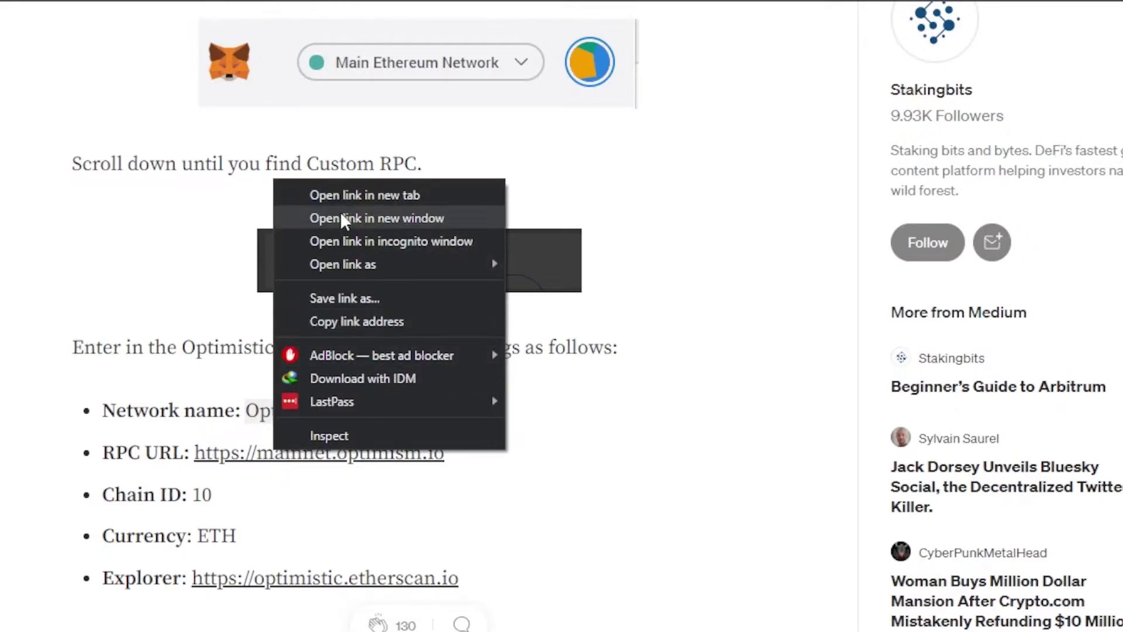
pyautogui.click(343, 322)
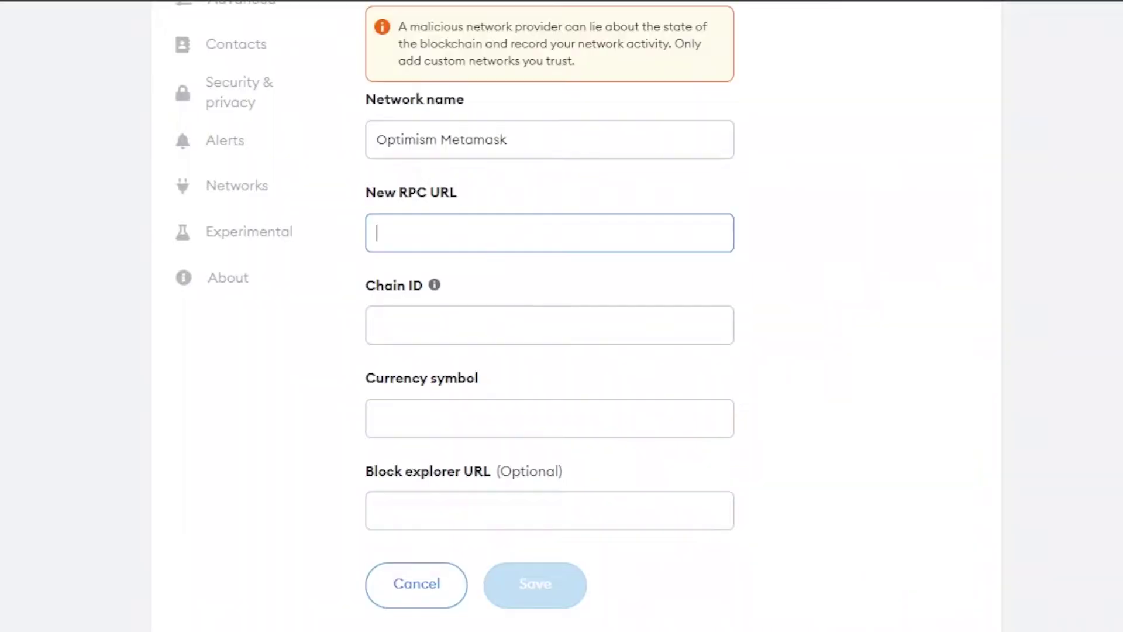
pyautogui.rightClick(557, 240)
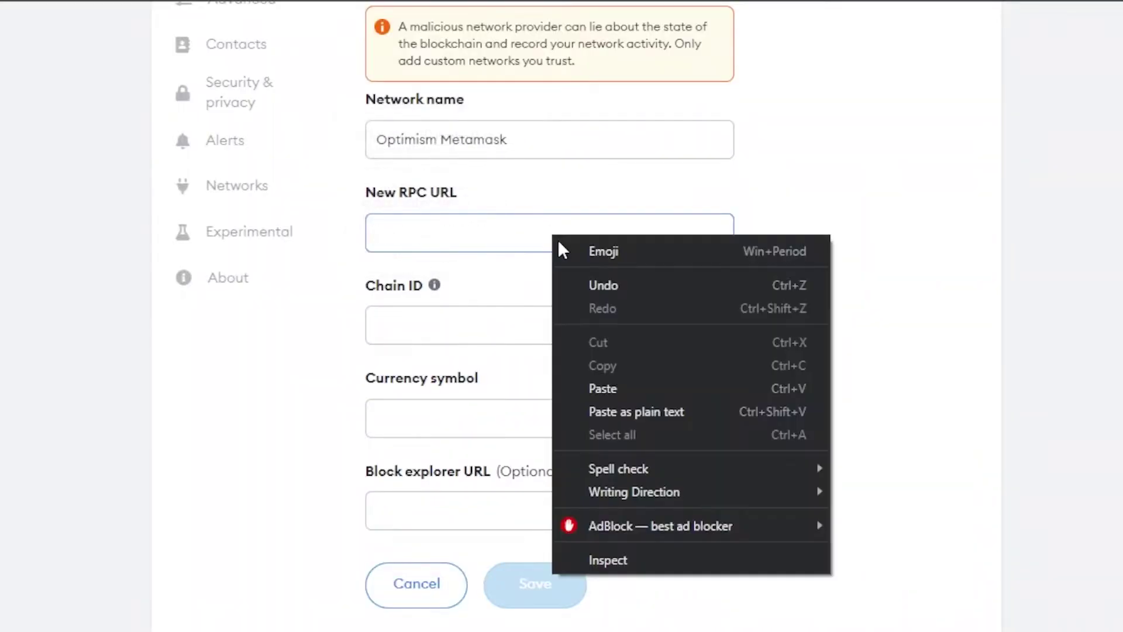
pyautogui.click(633, 383)
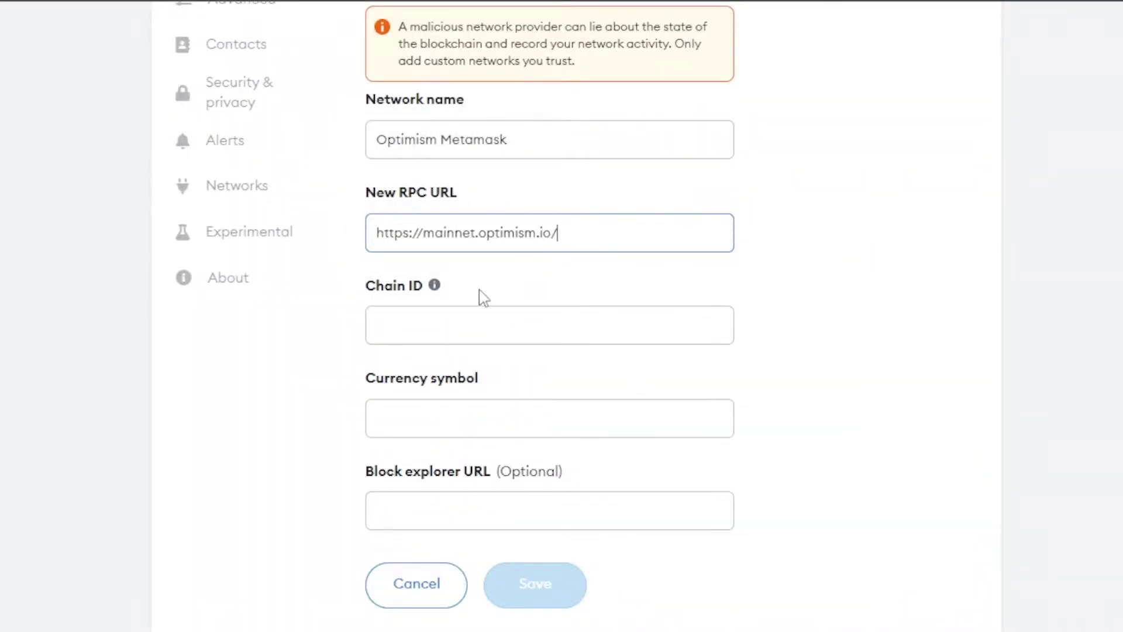
# Enter Chain ID 10 and currency symbol ETH in the network form
pyautogui.click(463, 320)
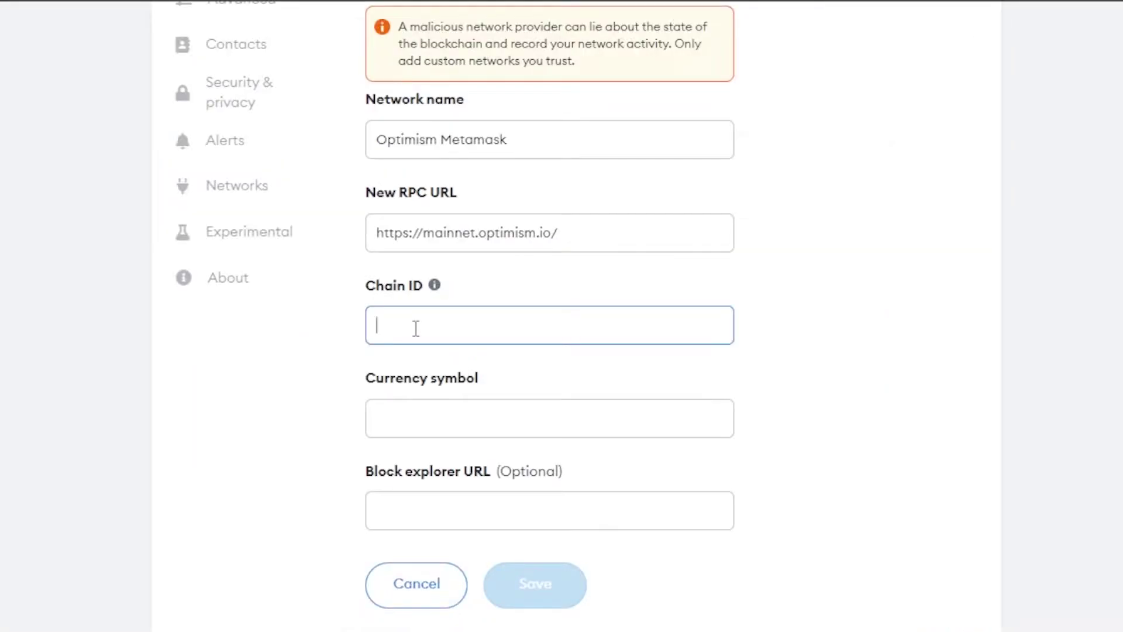
pyautogui.write('10')
pyautogui.click(413, 428)
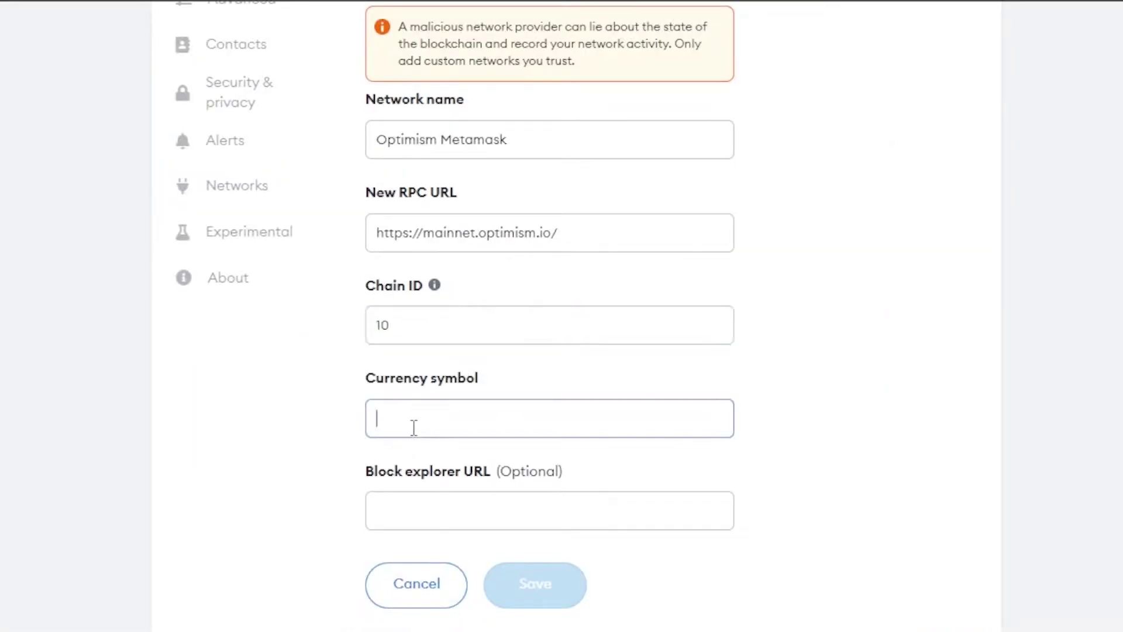
pyautogui.write('ETH')
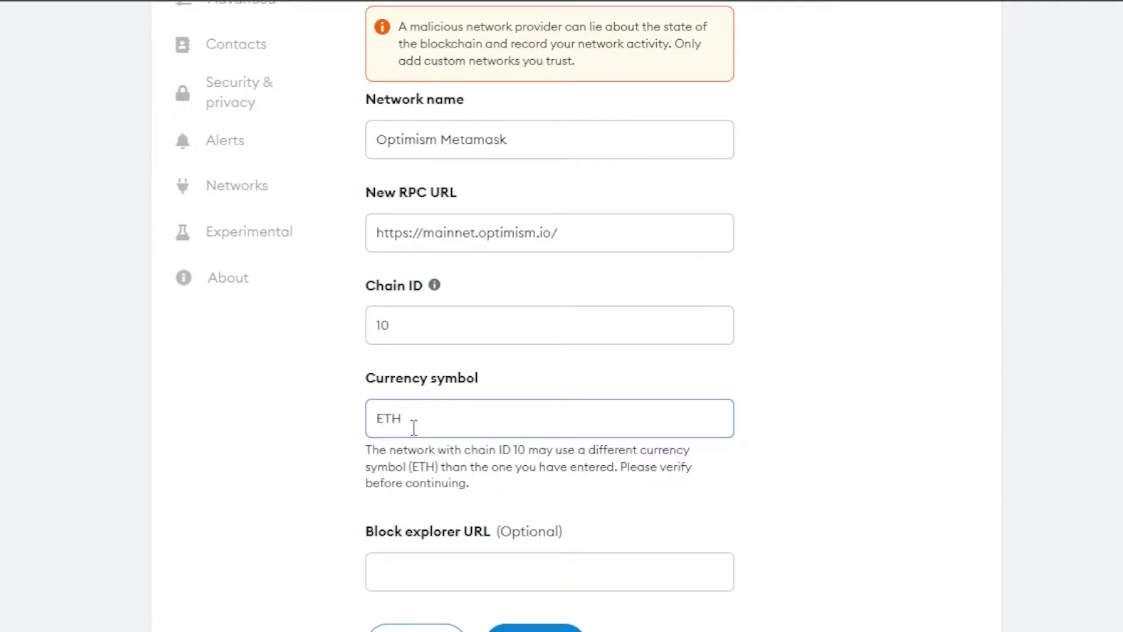
pyautogui.click(402, 574)
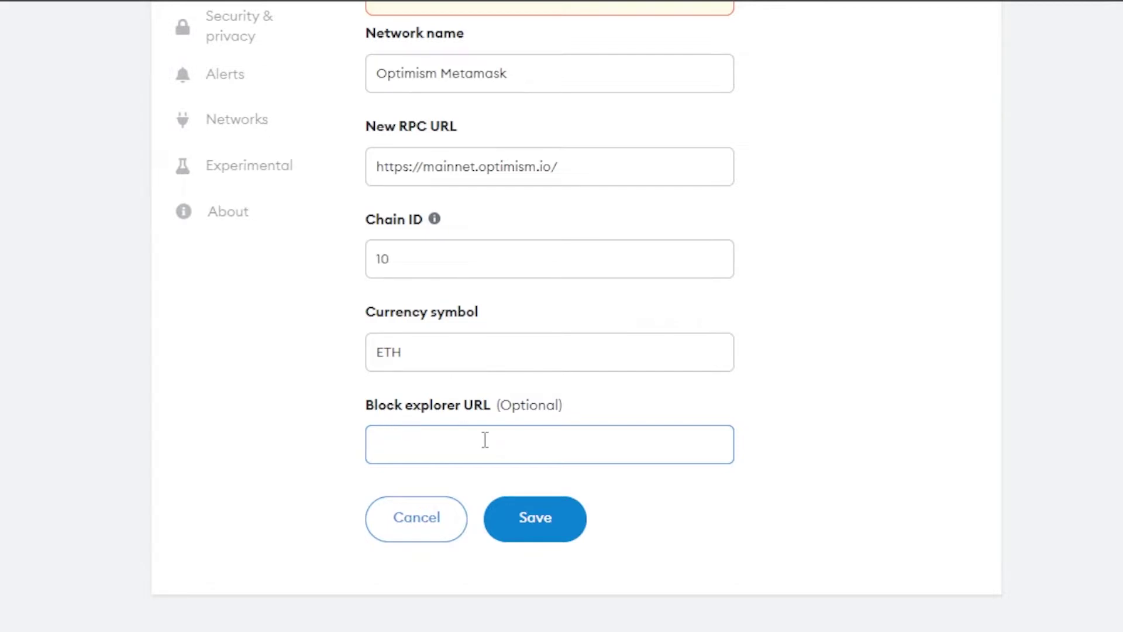
pyautogui.click(585, 1)
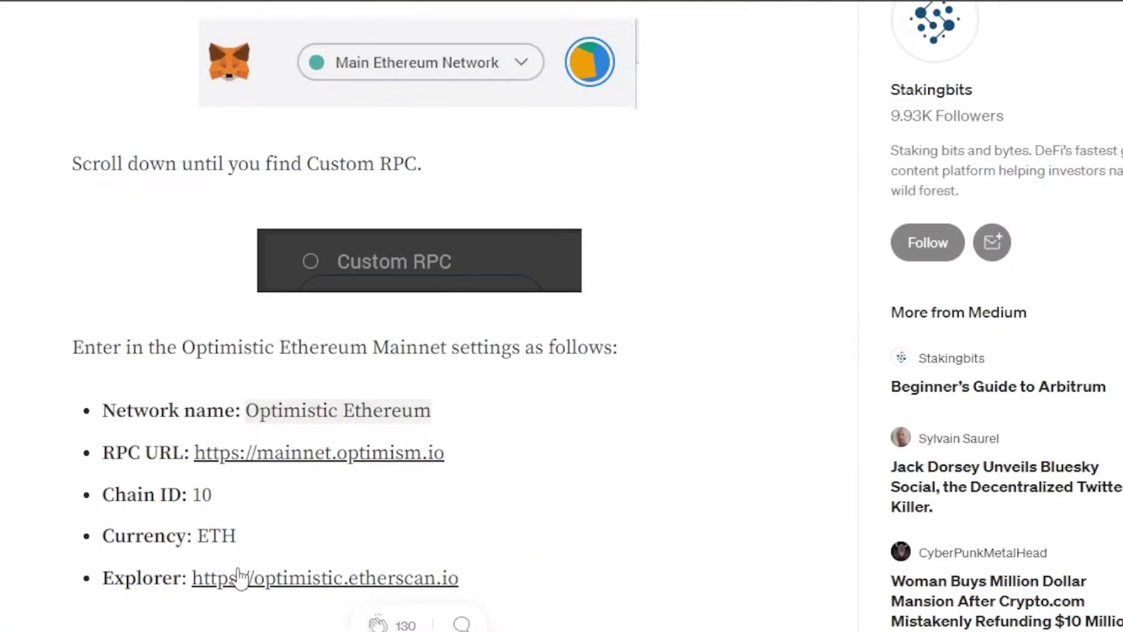
pyautogui.rightClick(342, 574)
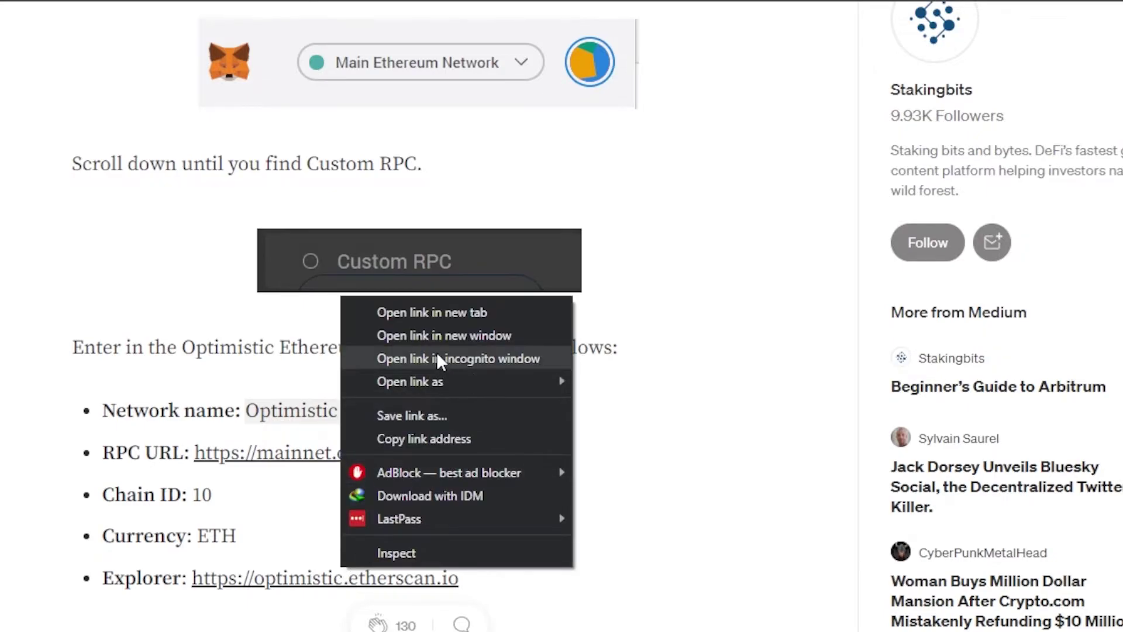
pyautogui.click(439, 446)
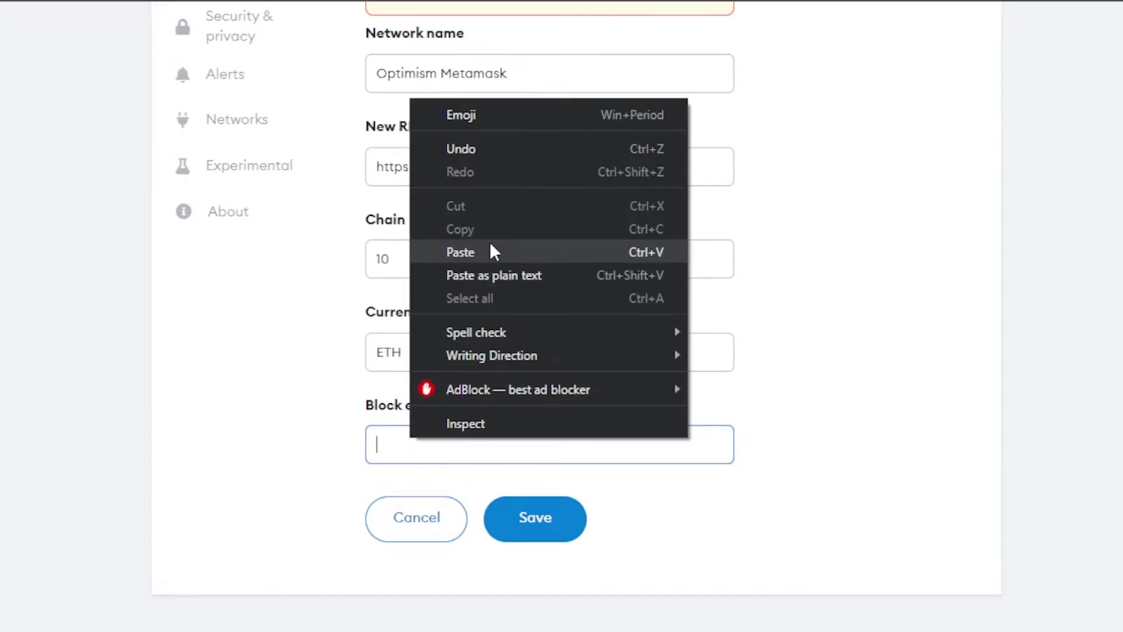
pyautogui.click(490, 247)
pyautogui.scroll(2, 741, 243)
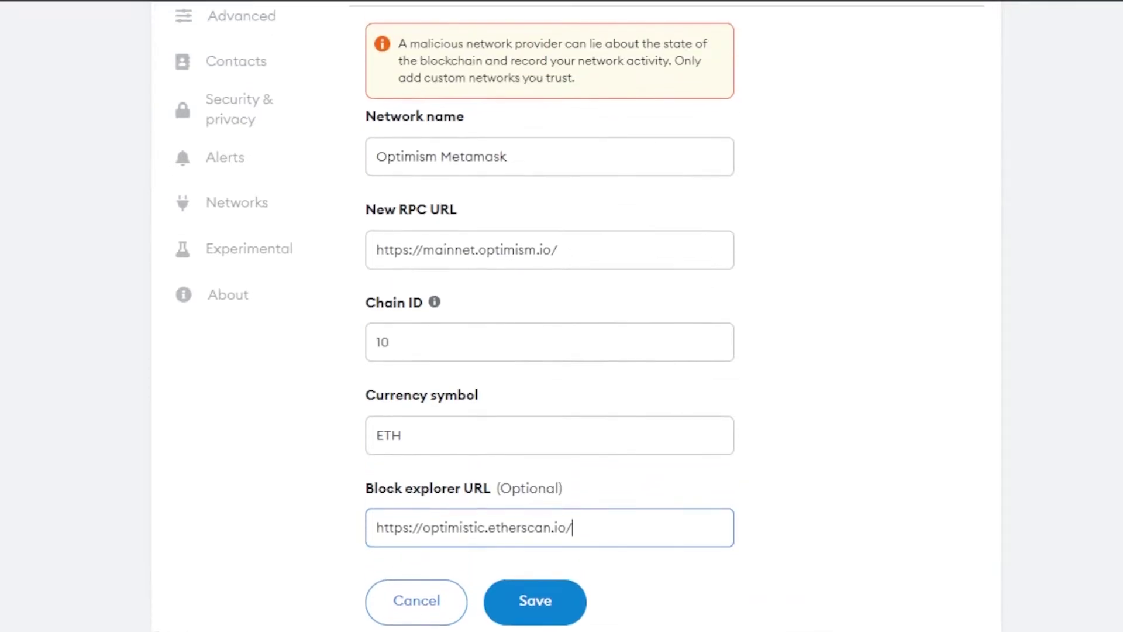
pyautogui.scroll(-1, 741, 243)
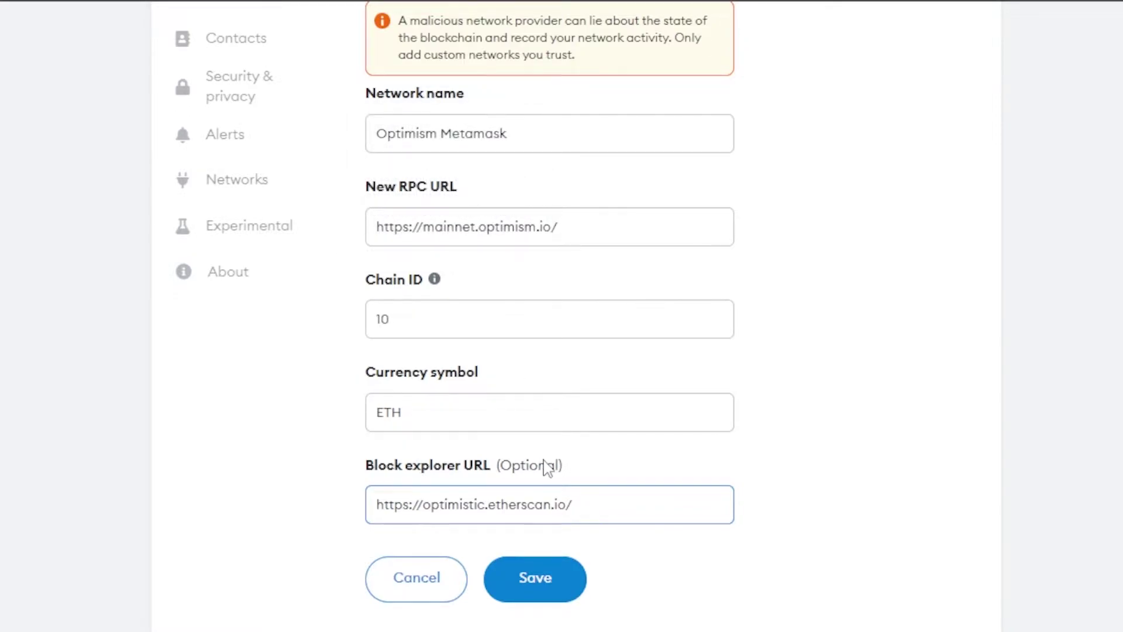
# Save the Optimism Metamask network, dismiss the switch notice, and confirm it in the network list
pyautogui.click(535, 597)
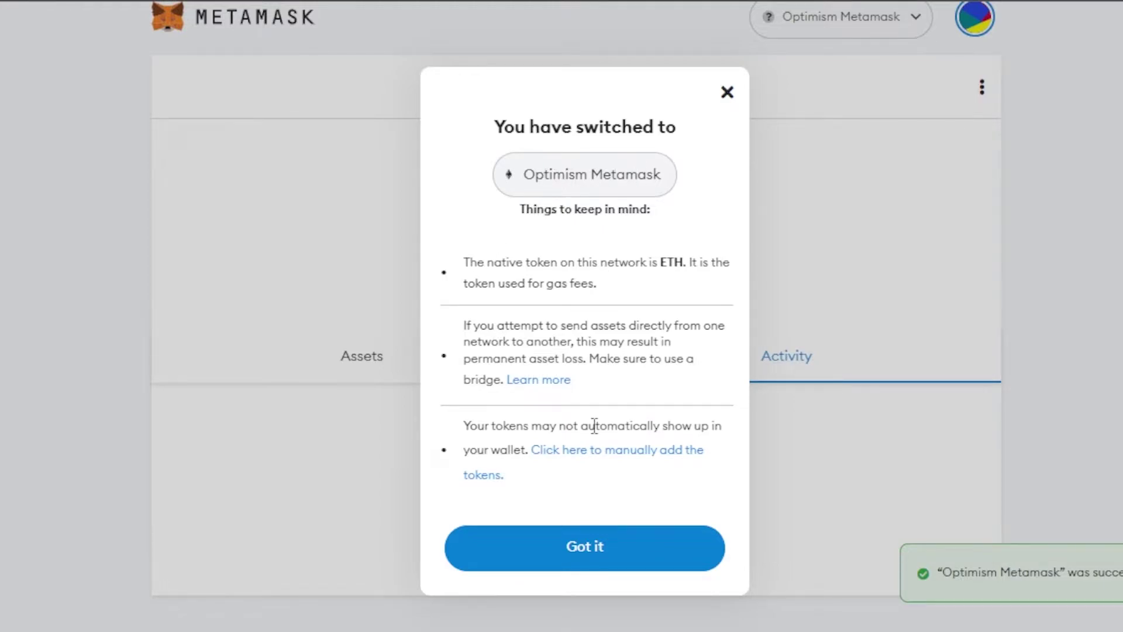
pyautogui.click(602, 555)
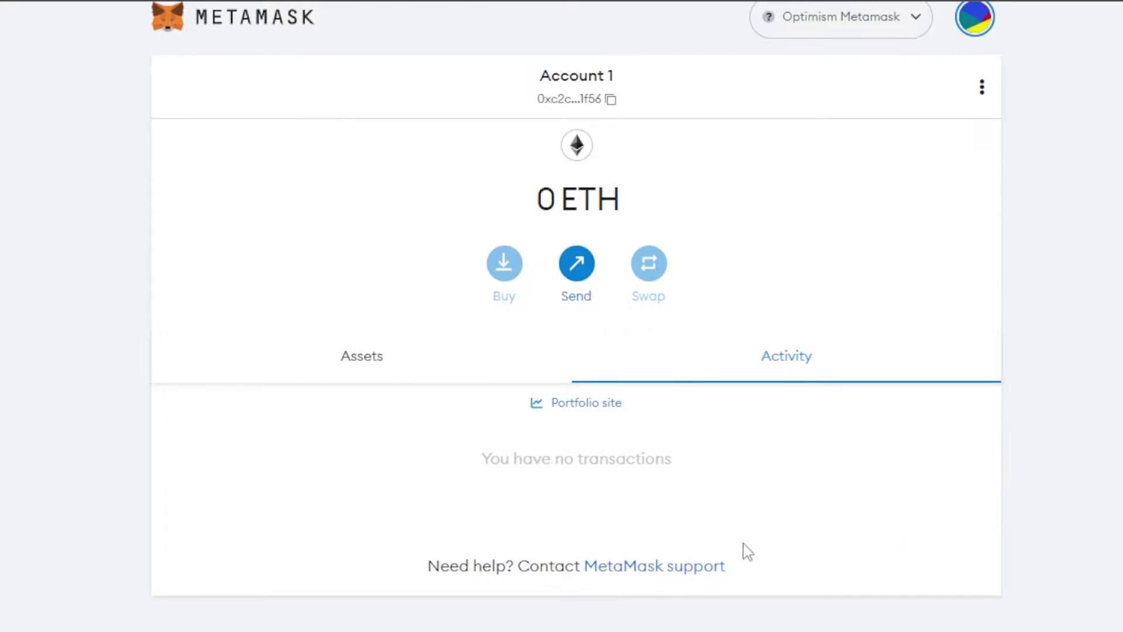
pyautogui.scroll(1, 579, 409)
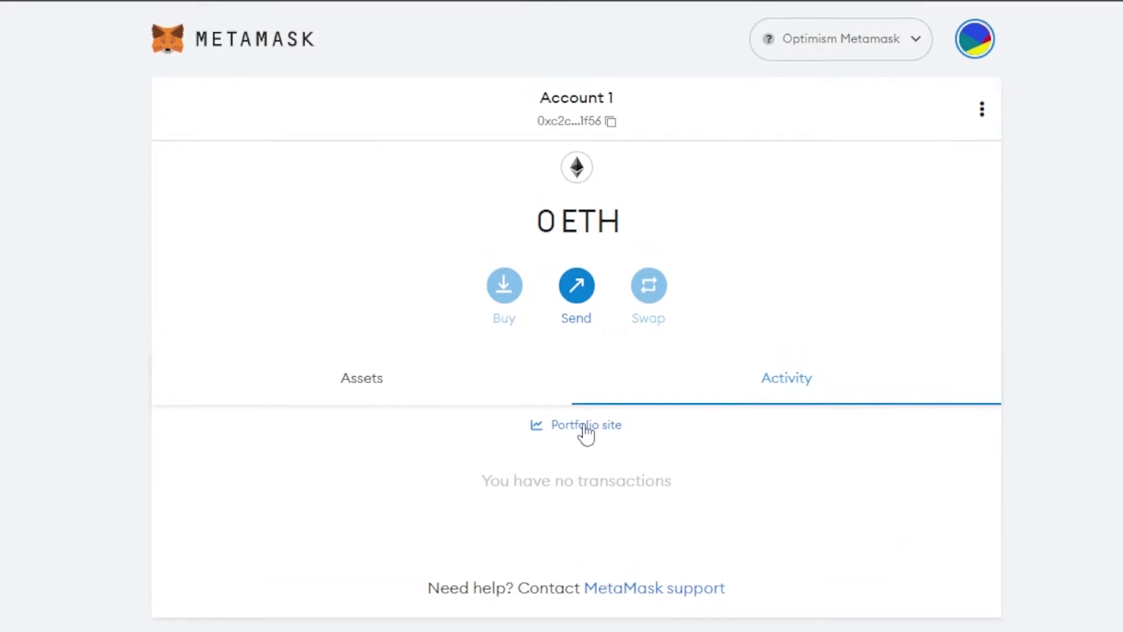
pyautogui.click(835, 51)
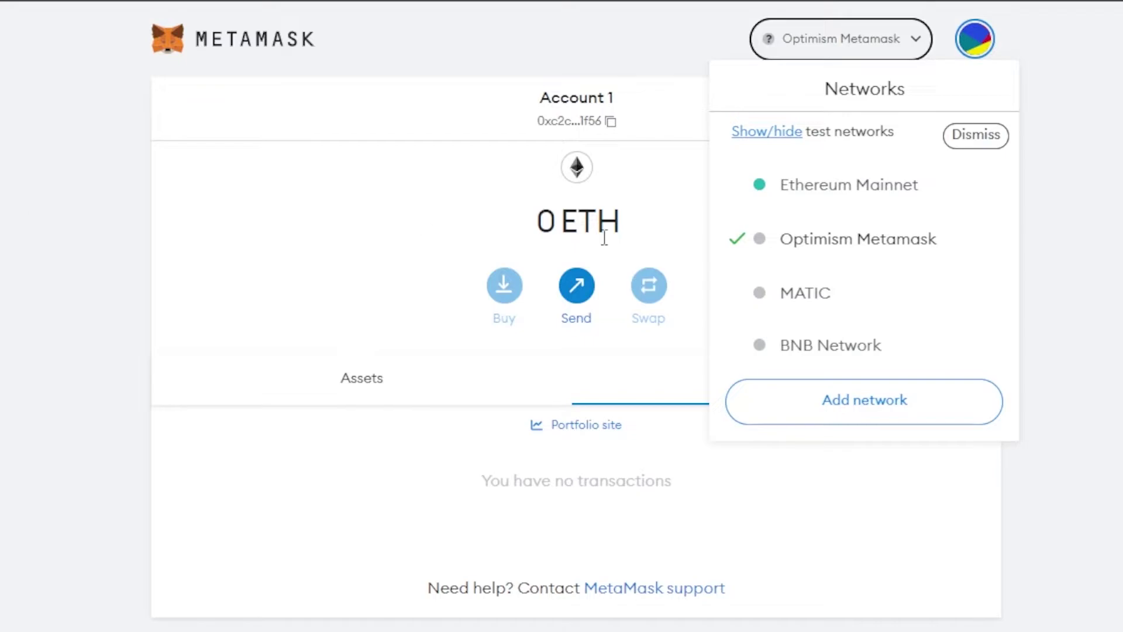
pyautogui.click(1083, 186)
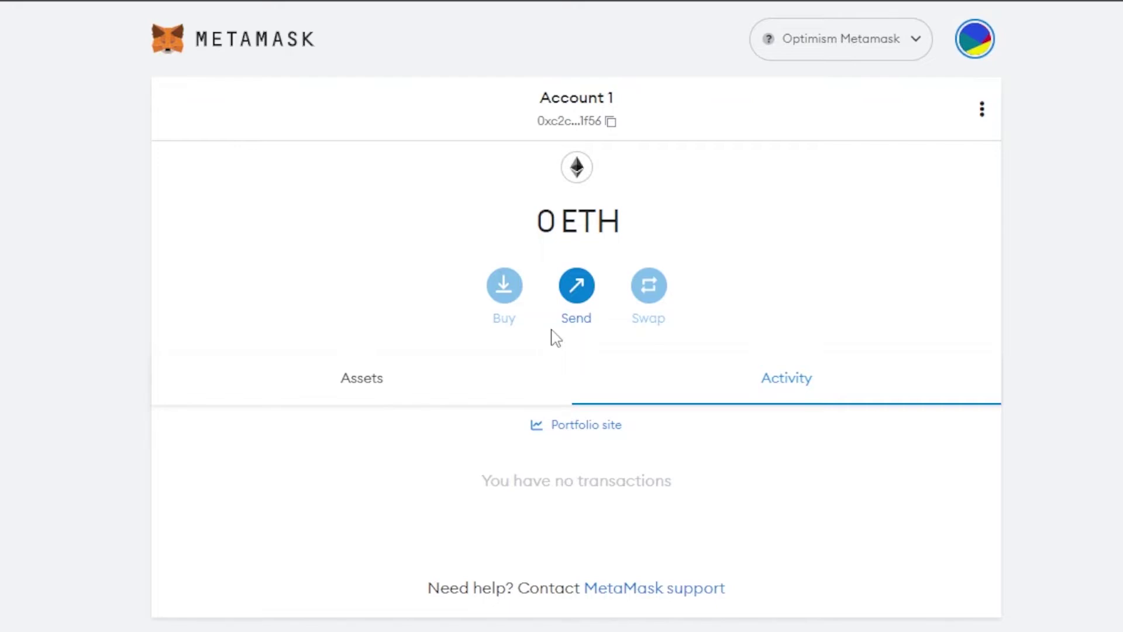
# Check the Assets and Activity tabs, open the Send screen, then cancel it
pyautogui.click(351, 391)
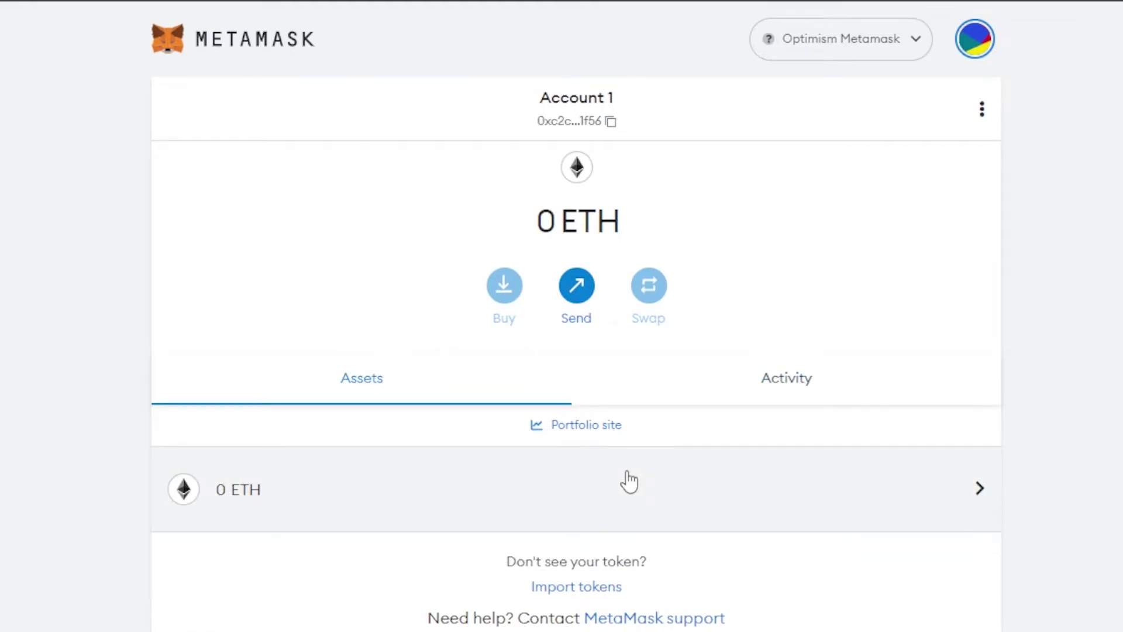
pyautogui.click(762, 377)
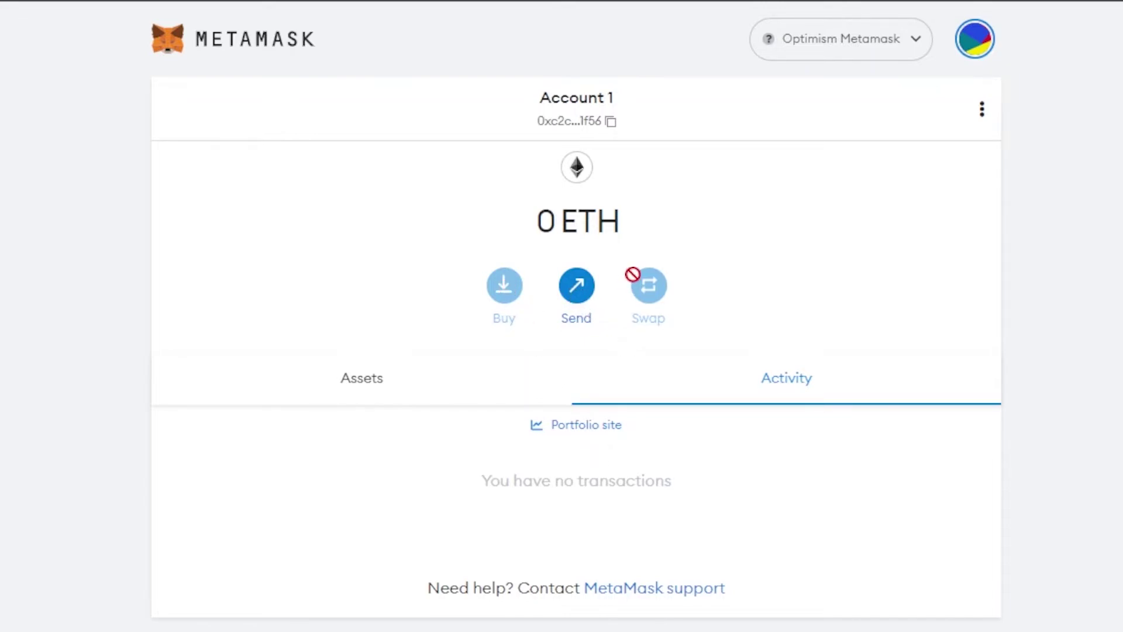
pyautogui.click(576, 287)
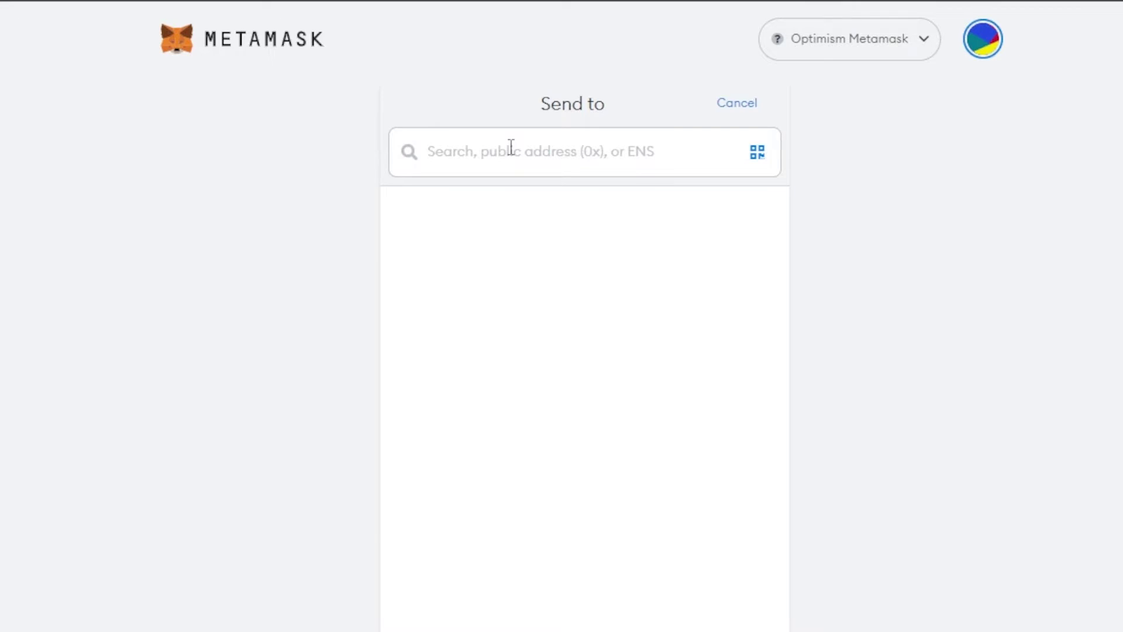
pyautogui.click(738, 105)
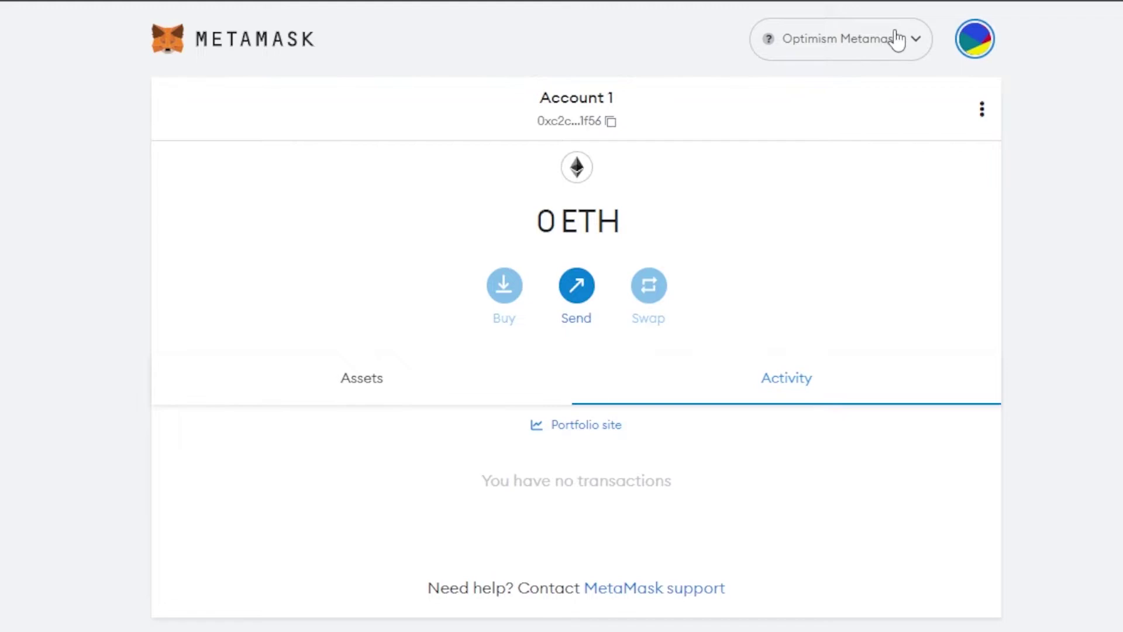
# Choose Ethereum Mainnet as the active network from the network list
pyautogui.click(892, 39)
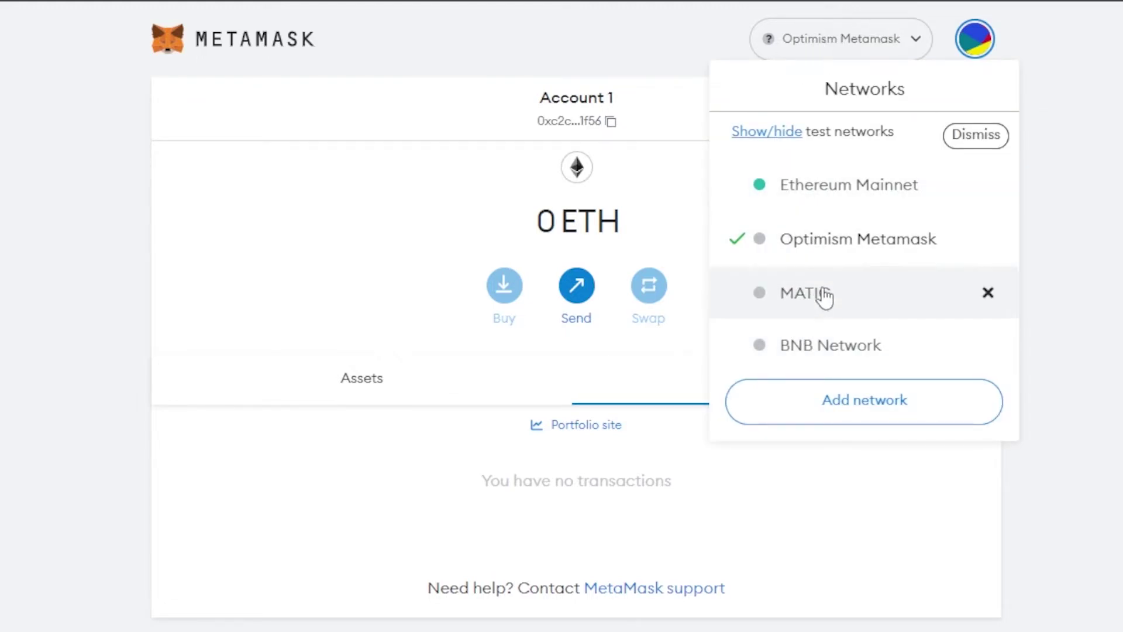
pyautogui.click(805, 187)
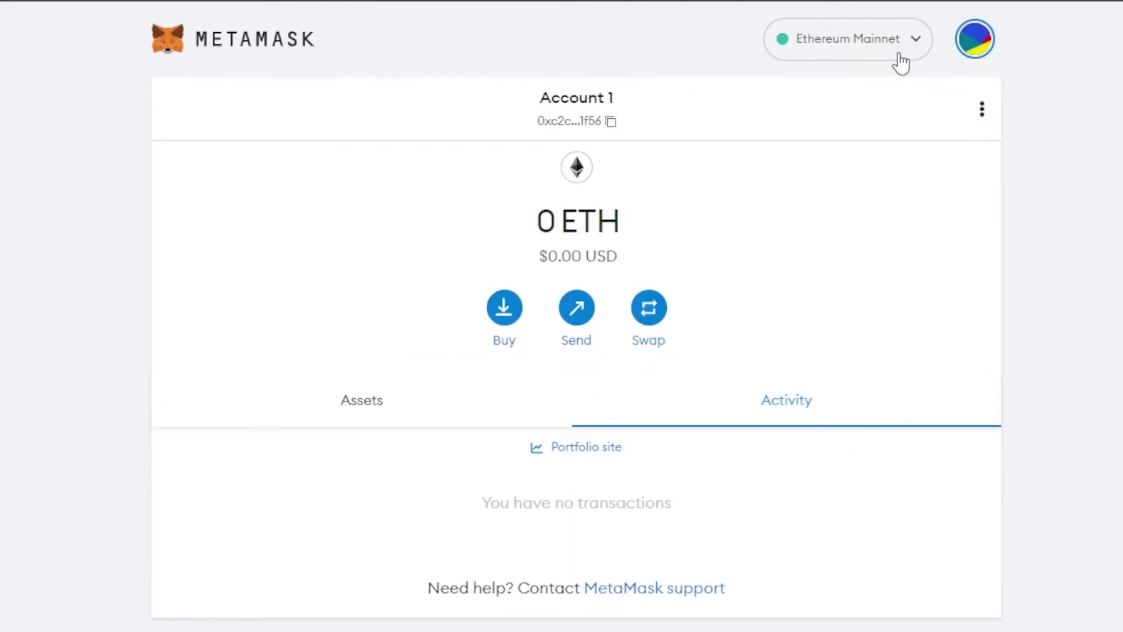
# View the Optimism Metamask entry under Settings > Networks, with its RPC URL, Chain ID 10, ETH and explorer
pyautogui.click(975, 40)
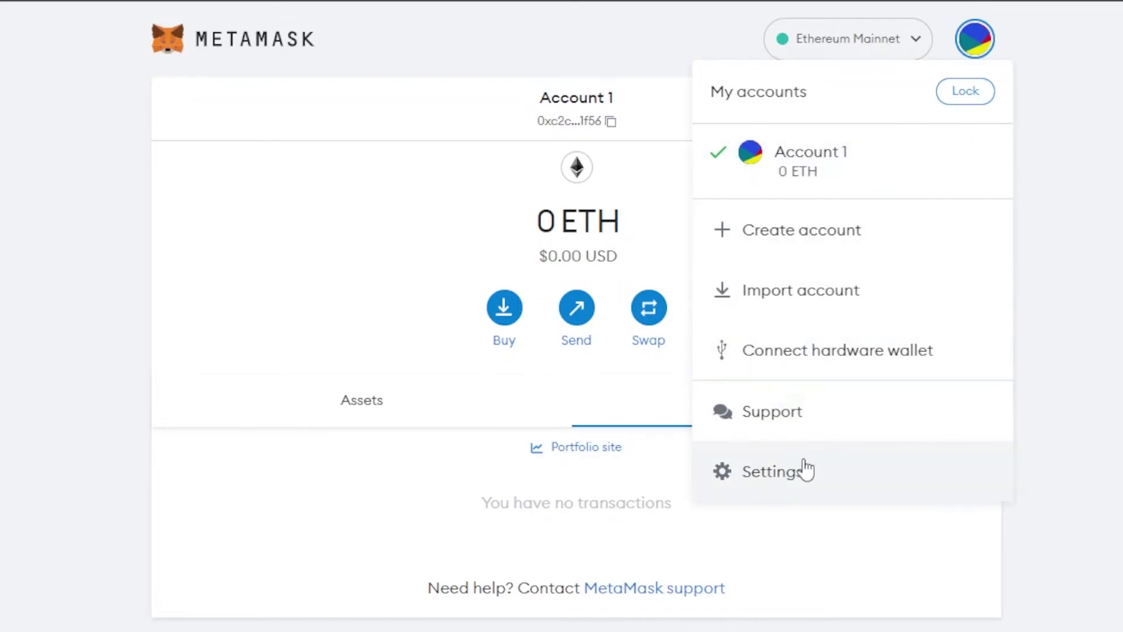
pyautogui.click(777, 493)
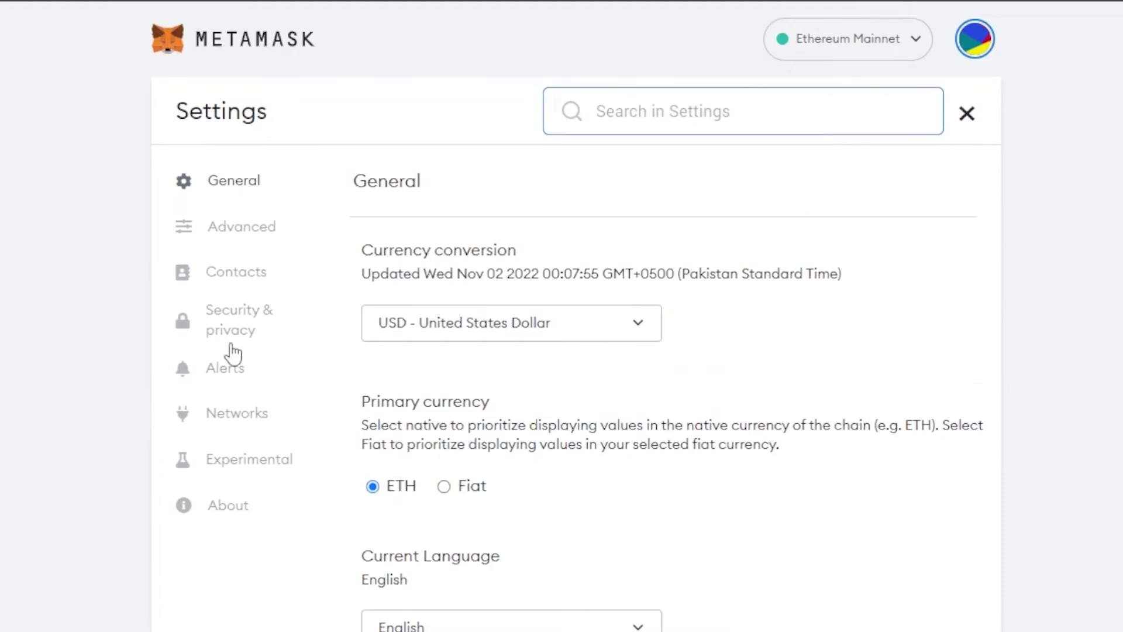
pyautogui.click(223, 421)
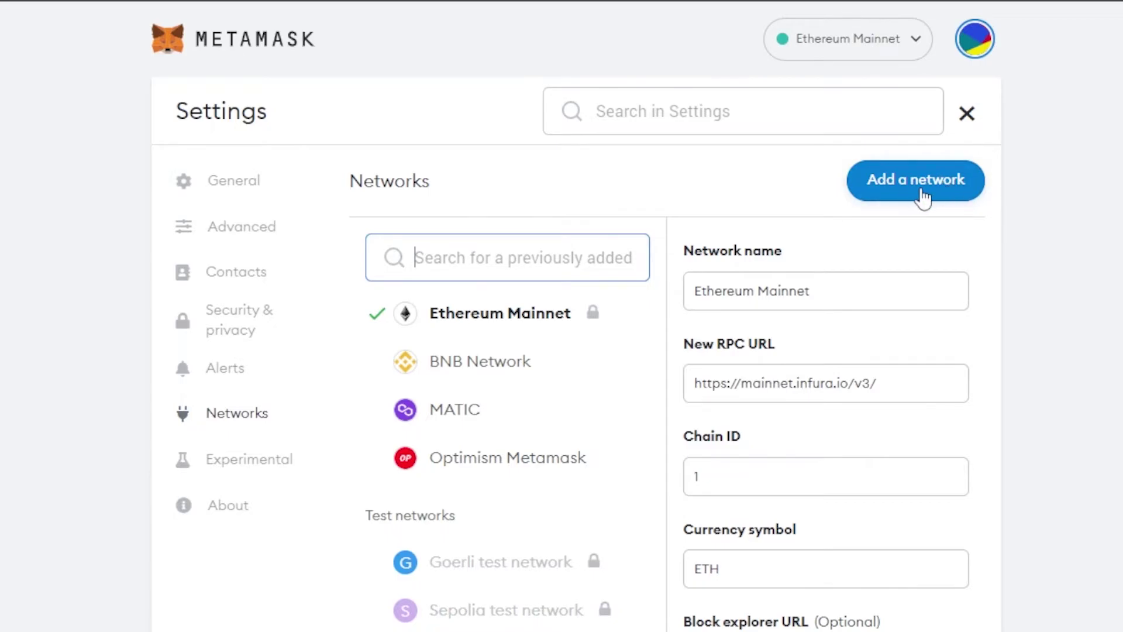
pyautogui.scroll(-3, 597, 291)
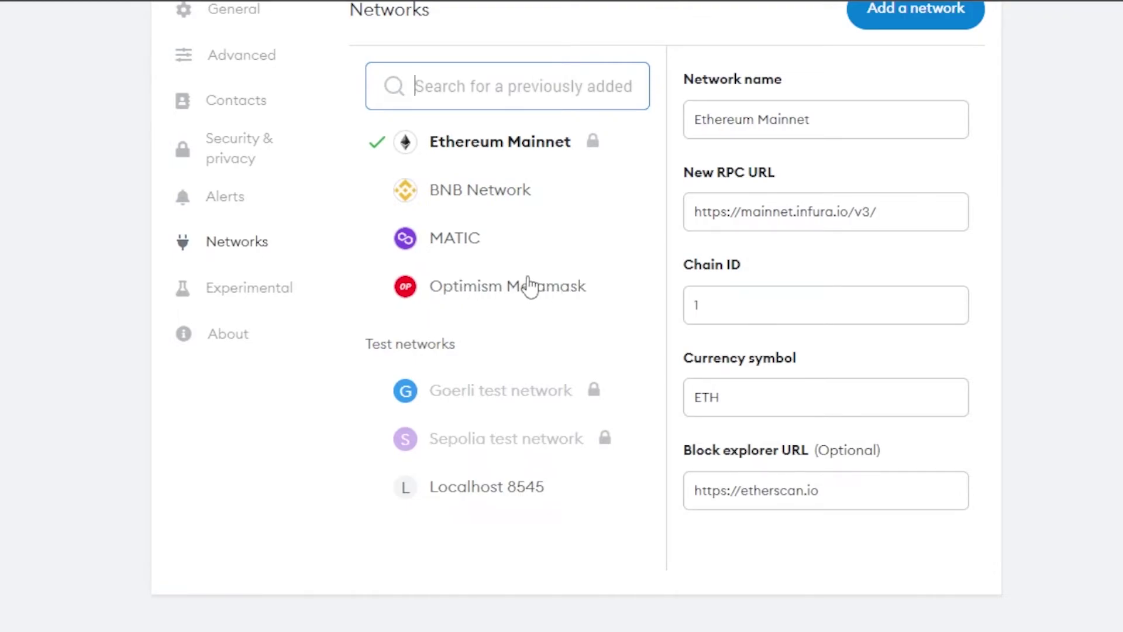
pyautogui.click(465, 293)
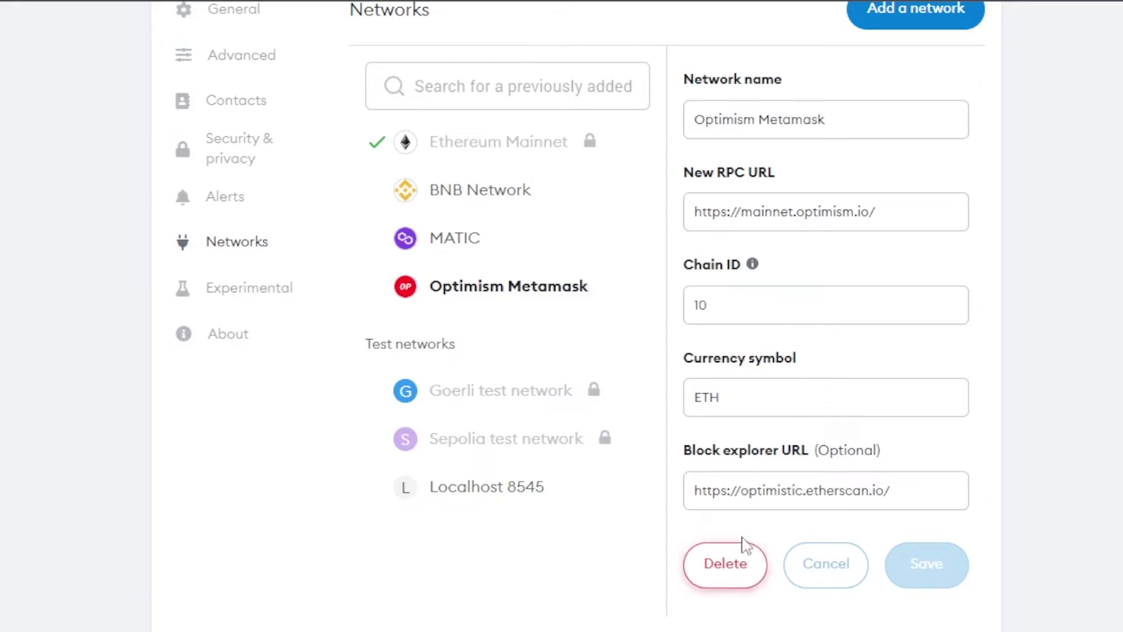
pyautogui.scroll(2, 537, 570)
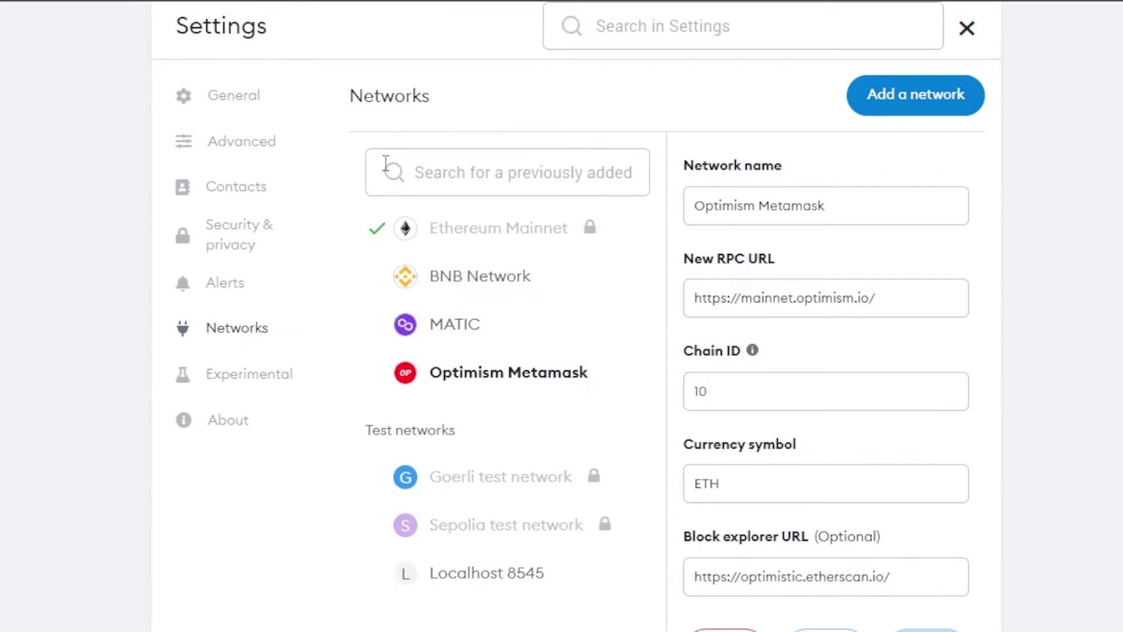
# Scroll through Advanced settings, from state logs and auto-lock timer 0 to the dweb.link IPFS gateway
pyautogui.click(235, 145)
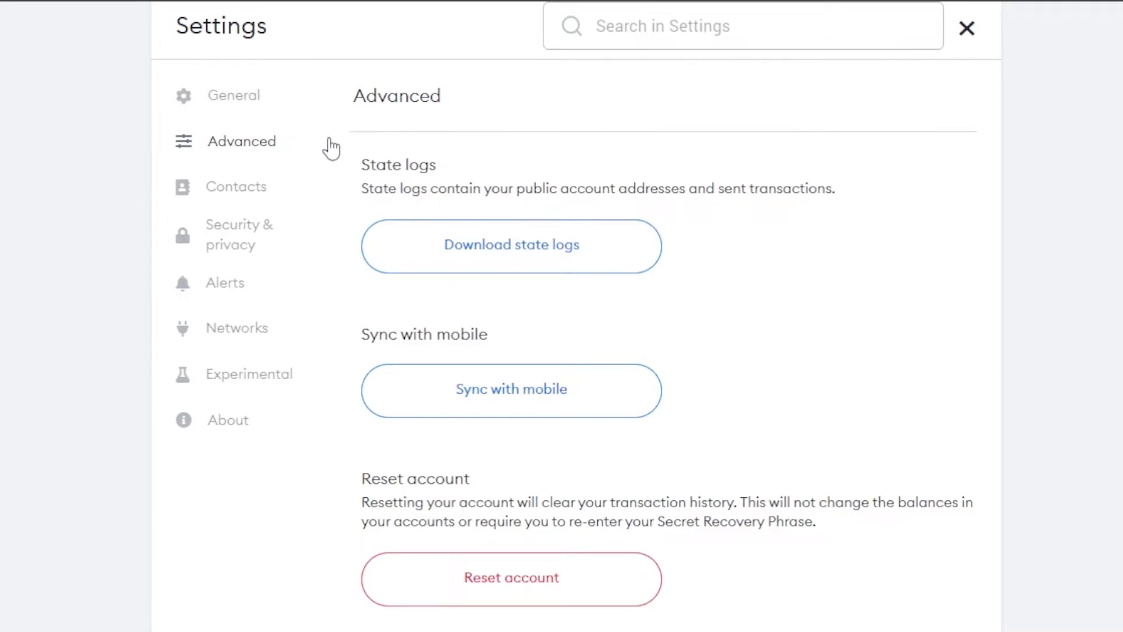
pyautogui.scroll(-8, 562, 316)
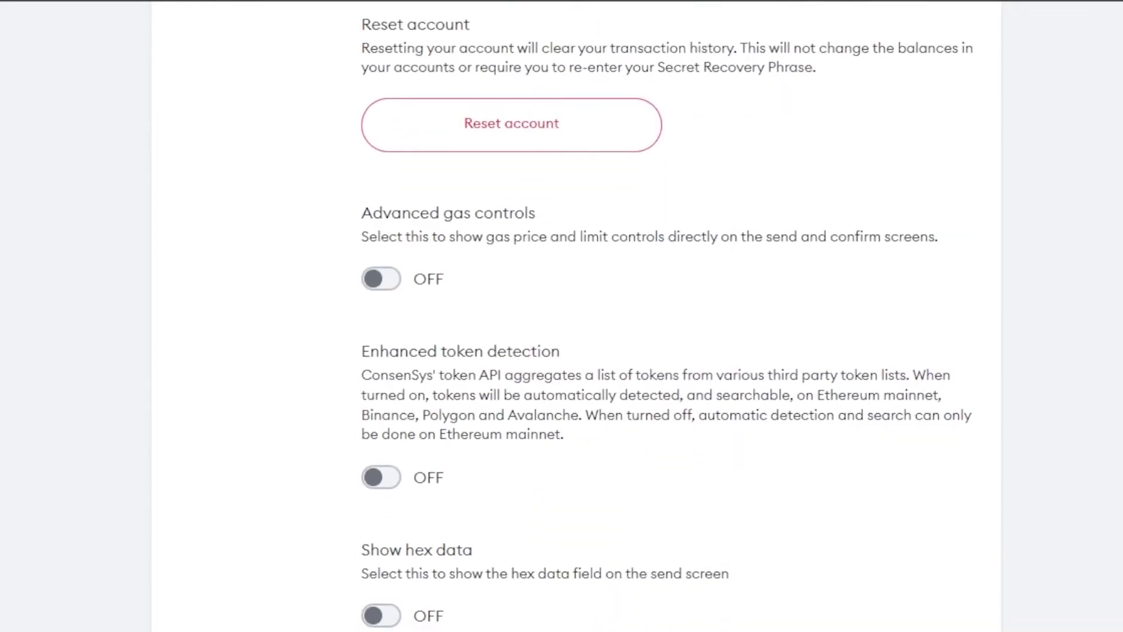
pyautogui.scroll(-2, 561, 316)
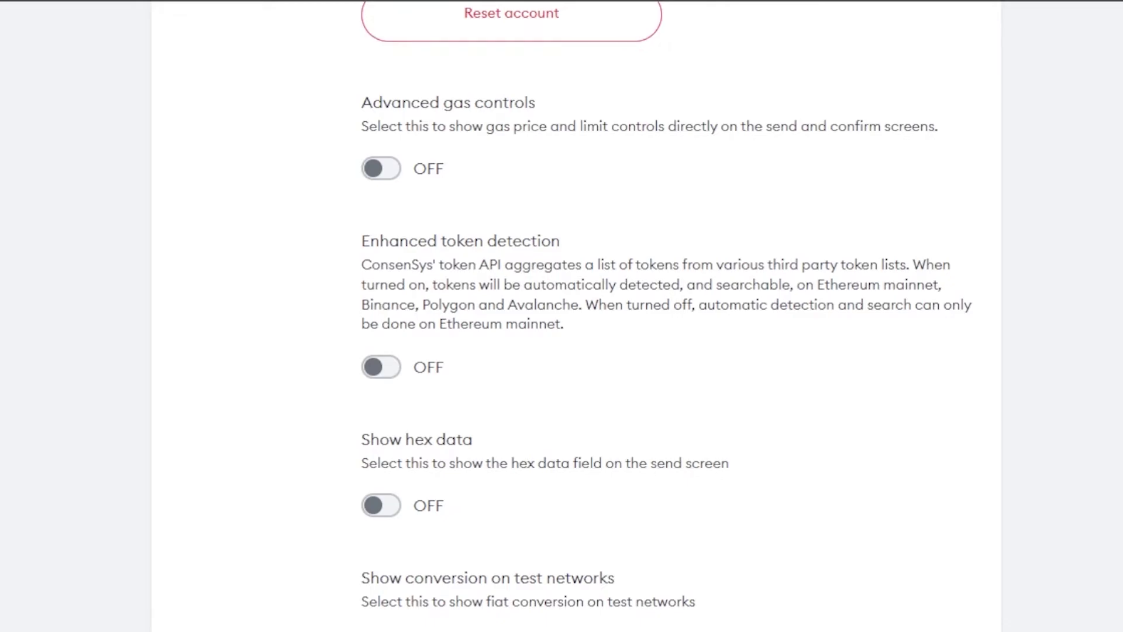
pyautogui.scroll(-5, 561, 316)
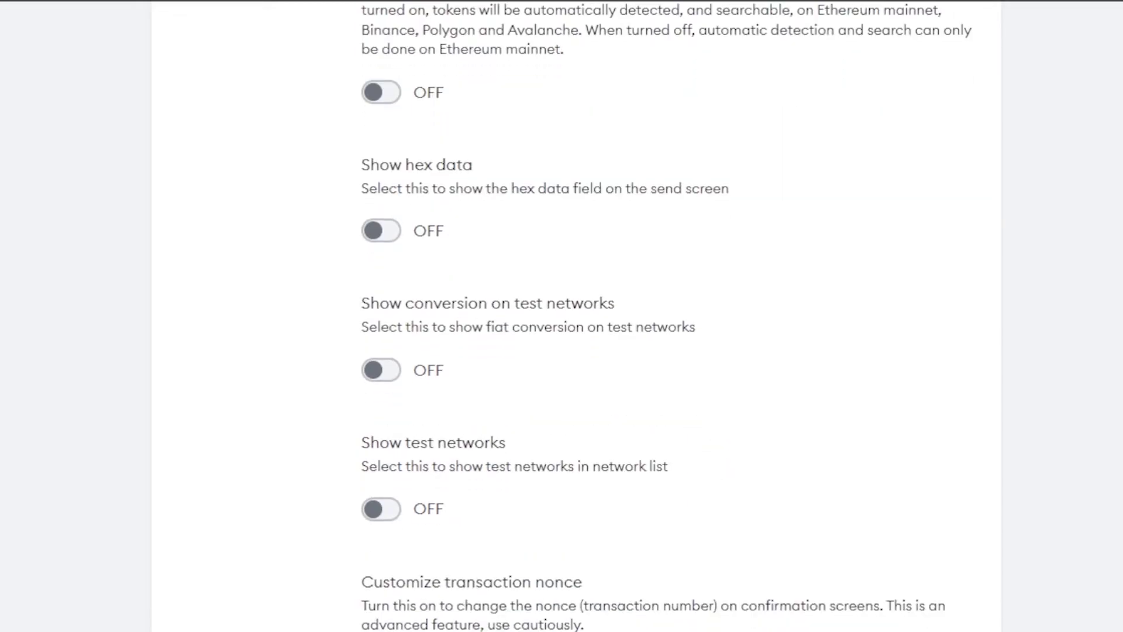
pyautogui.scroll(-5, 561, 316)
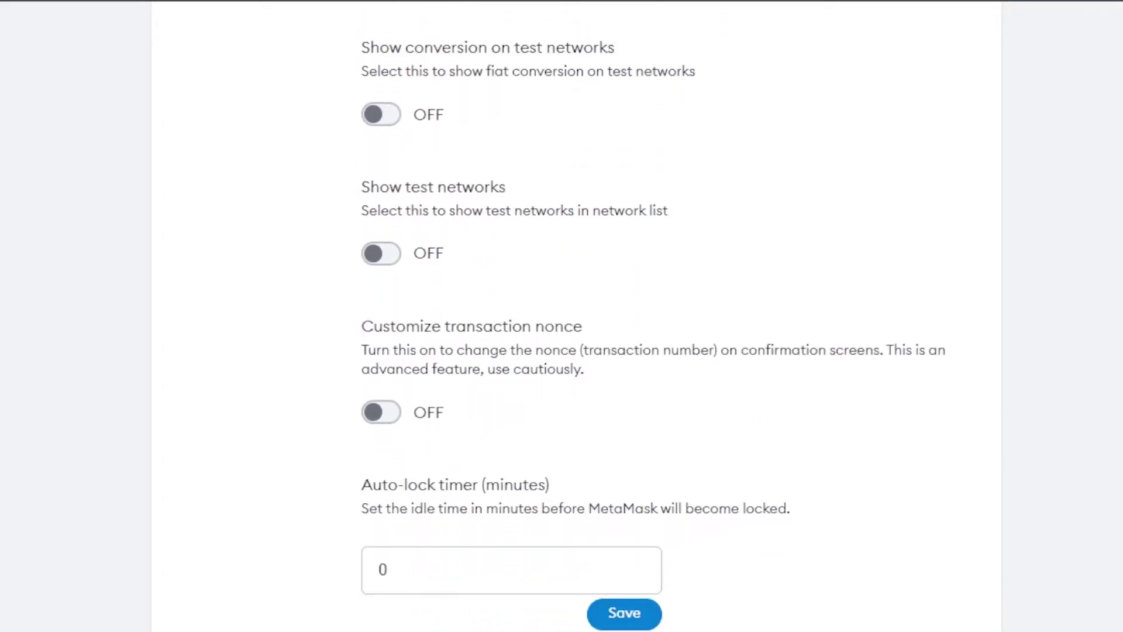
pyautogui.scroll(-7, 562, 316)
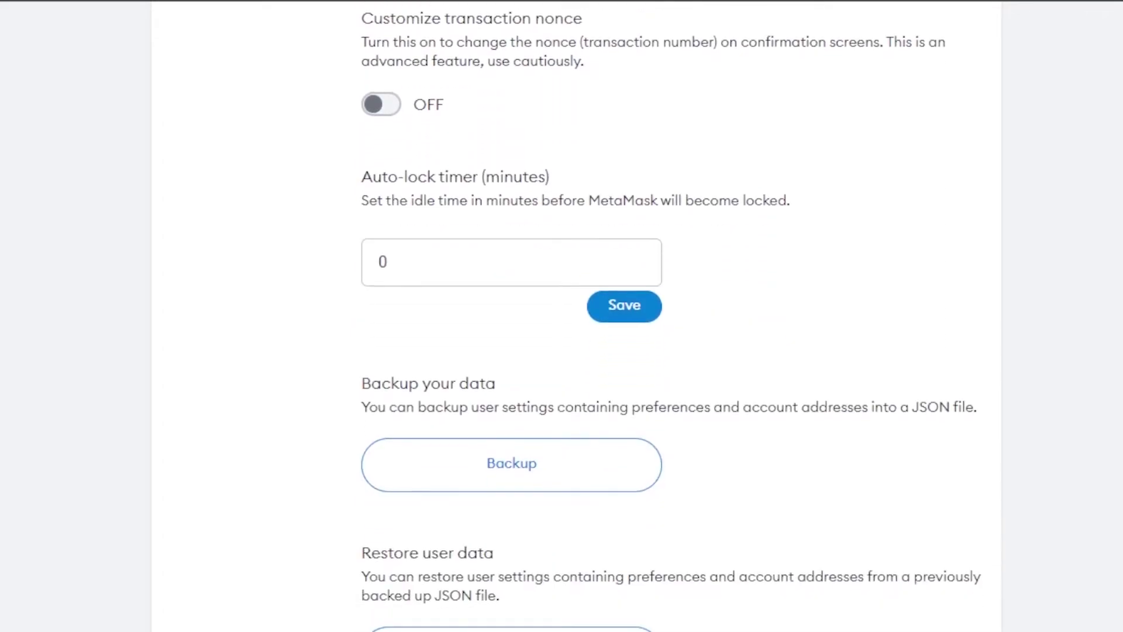
pyautogui.scroll(-7, 562, 315)
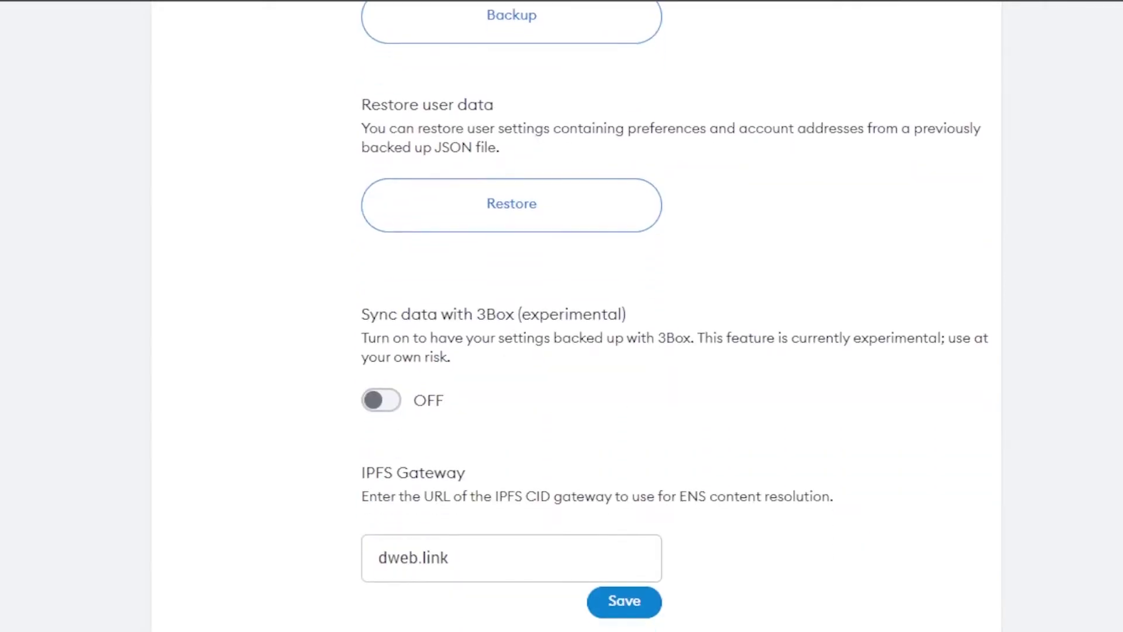
pyautogui.scroll(20, 562, 316)
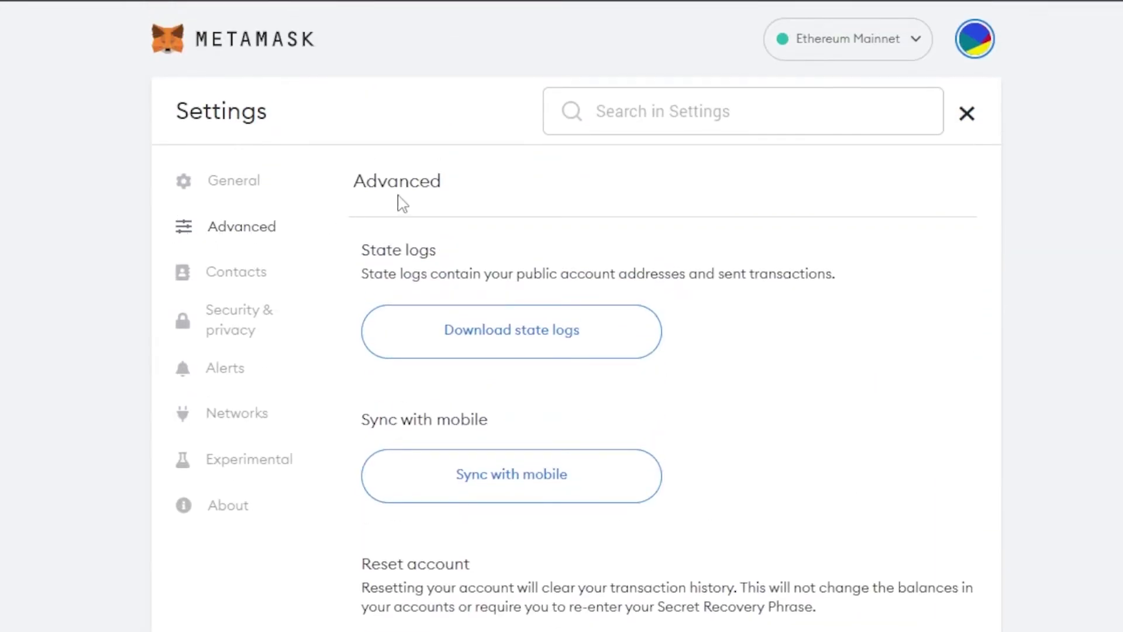
# Open the General settings page and scroll through its options
pyautogui.click(200, 191)
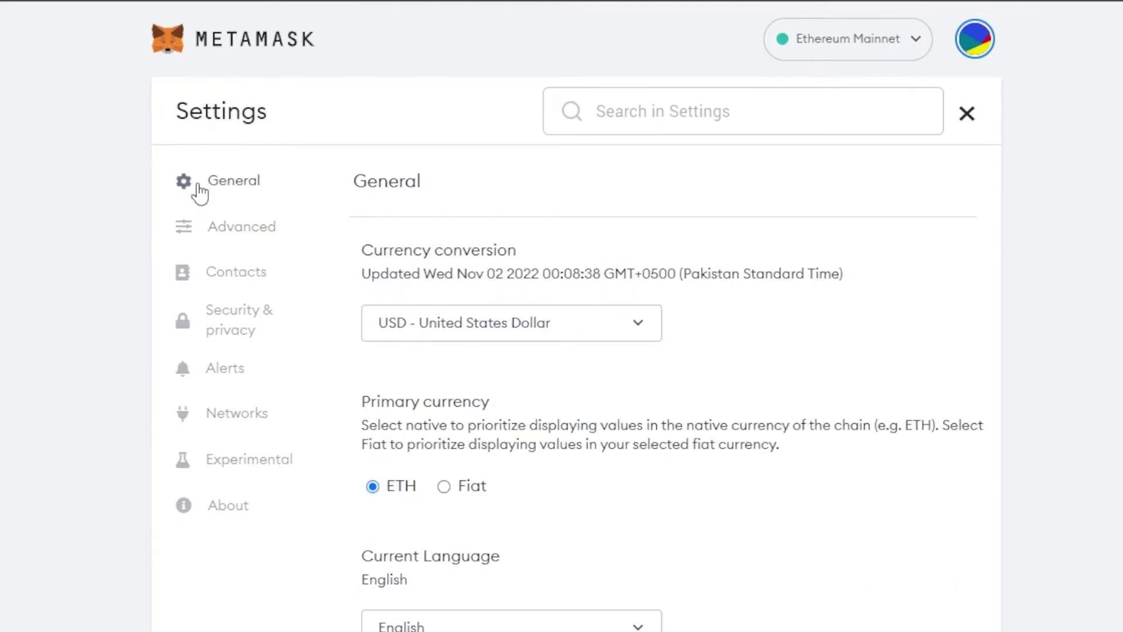
pyautogui.scroll(-3, 562, 315)
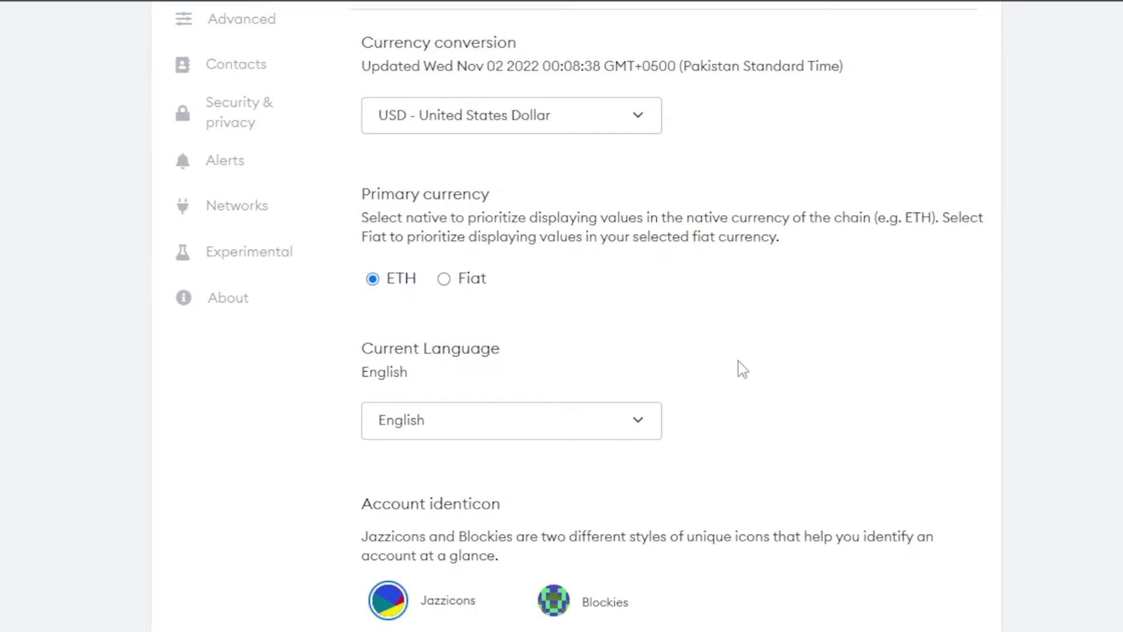
pyautogui.scroll(3, 566, 131)
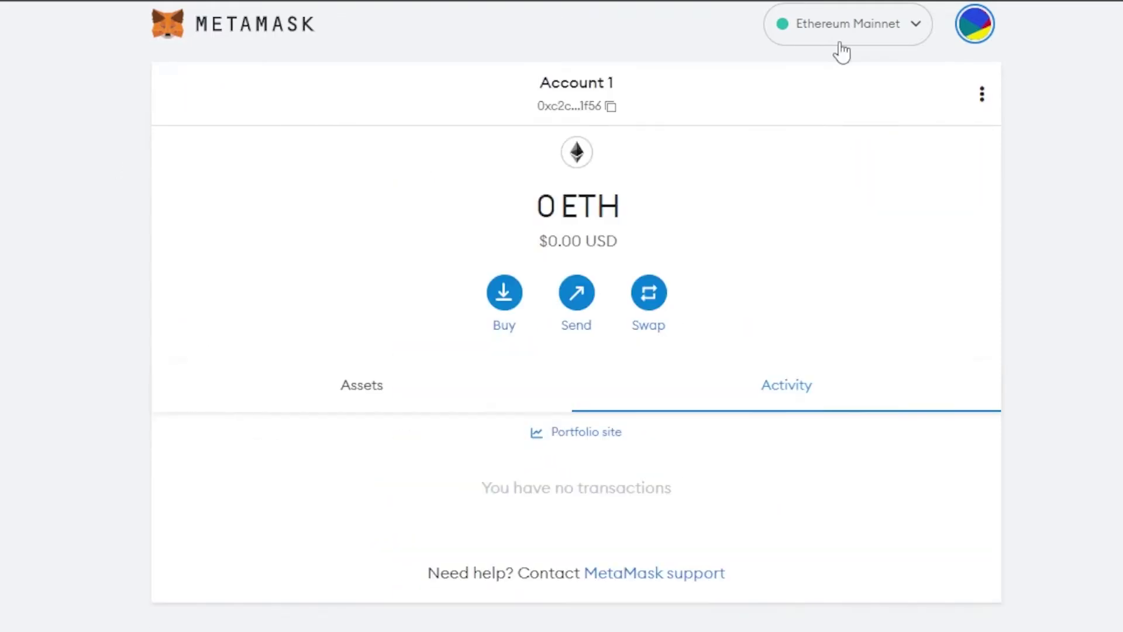
# Make Optimism Metamask the active network and view the account on its block explorer
pyautogui.click(839, 44)
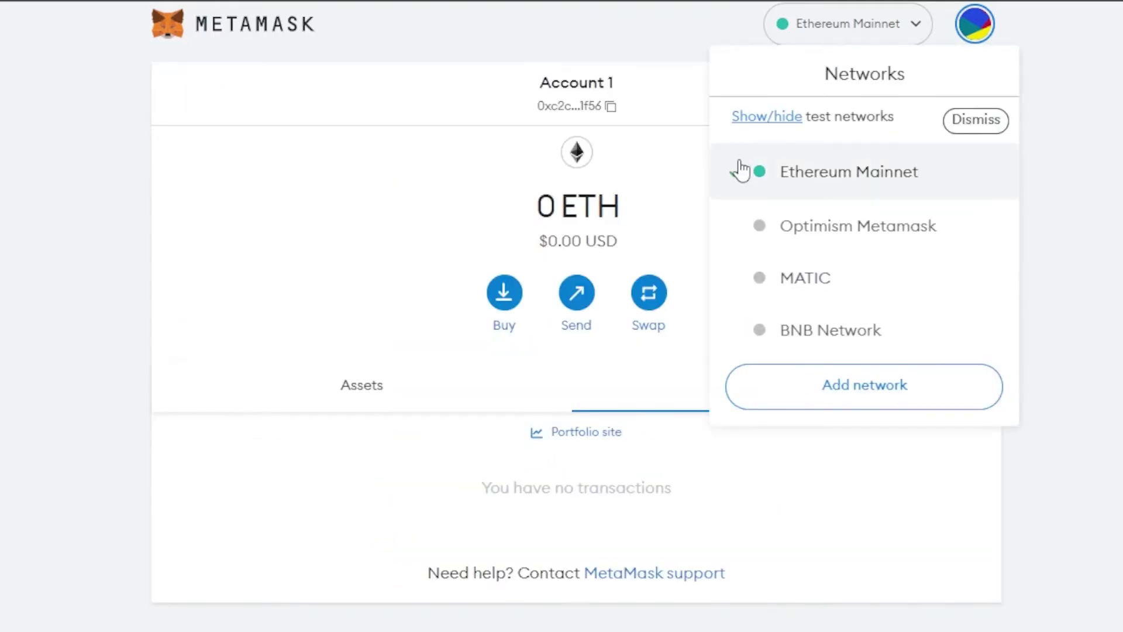
pyautogui.click(786, 223)
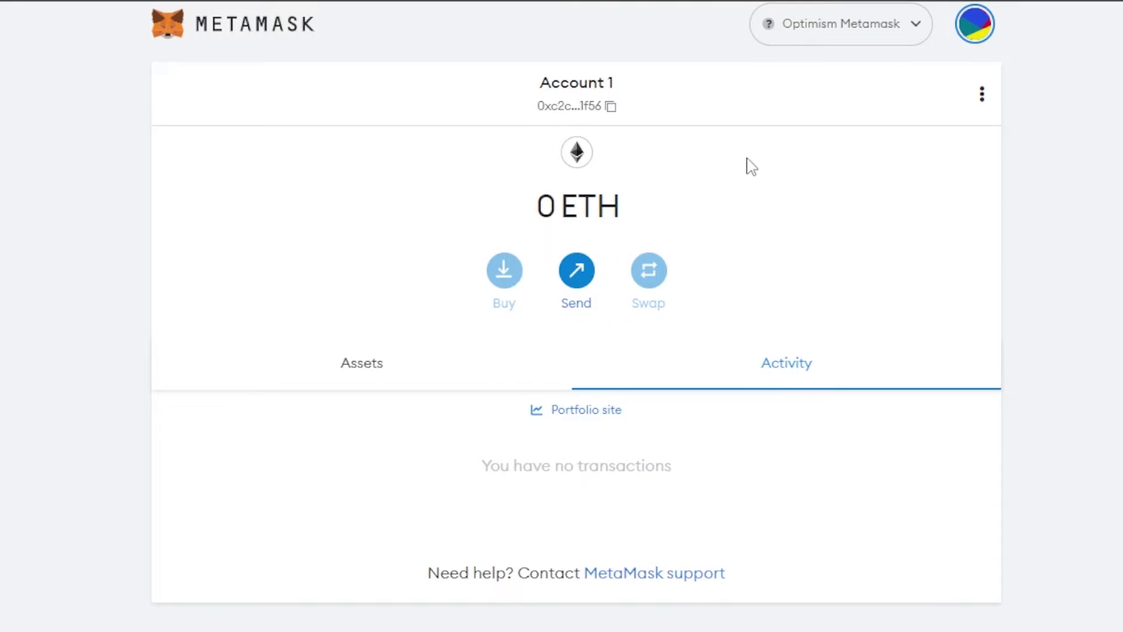
pyautogui.click(981, 96)
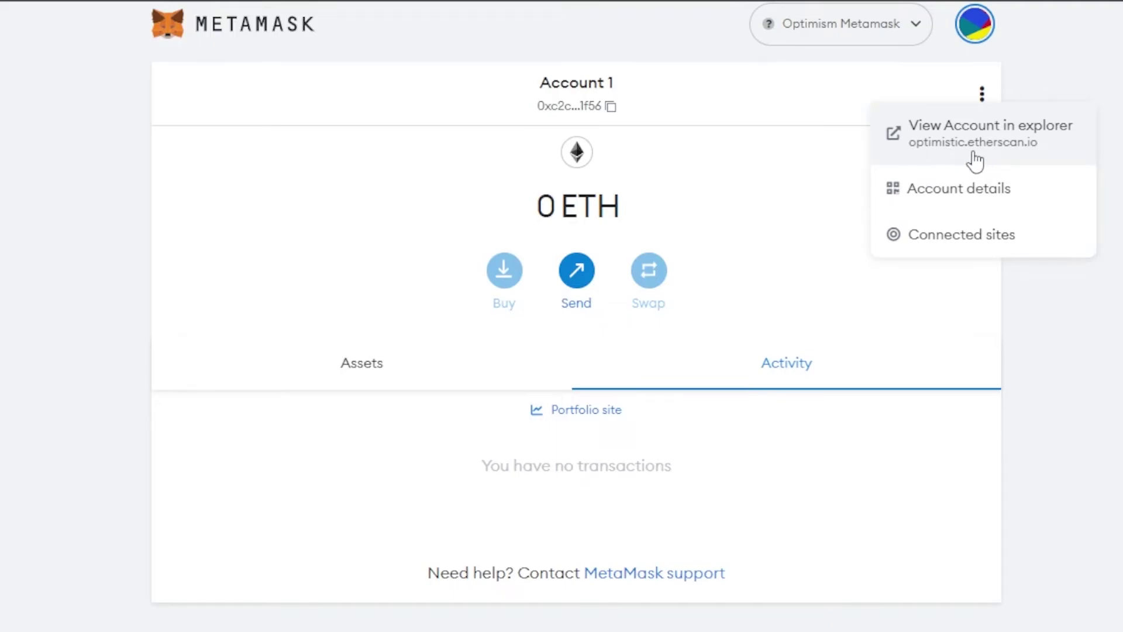
pyautogui.click(995, 159)
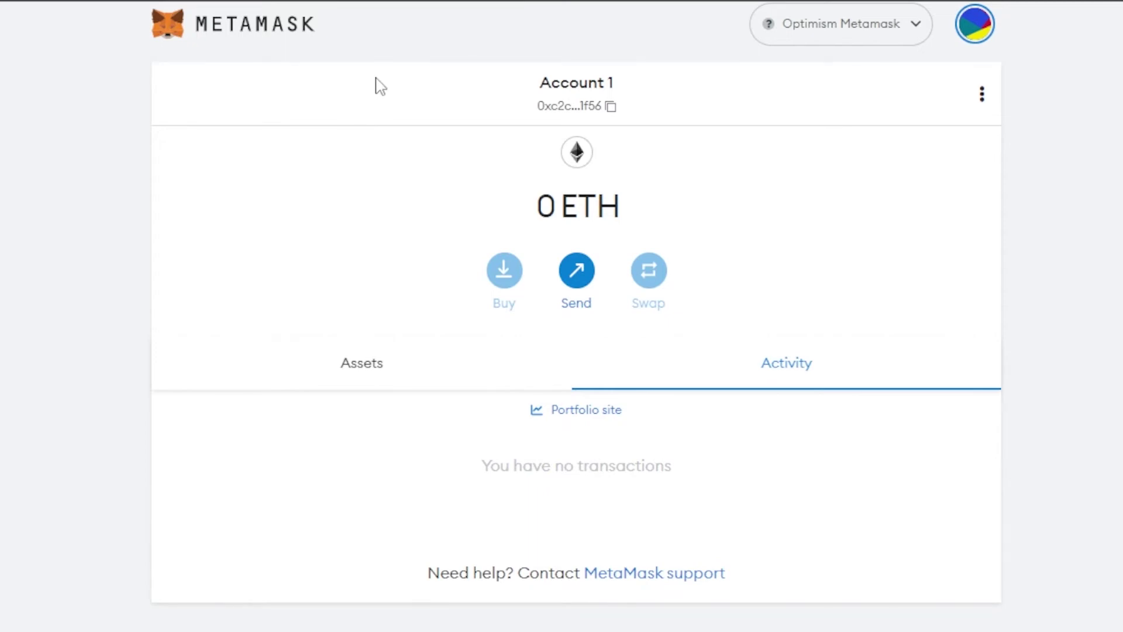
# Show Account 1's assets on Optimism Metamask, then open and close the account menu
pyautogui.click(392, 391)
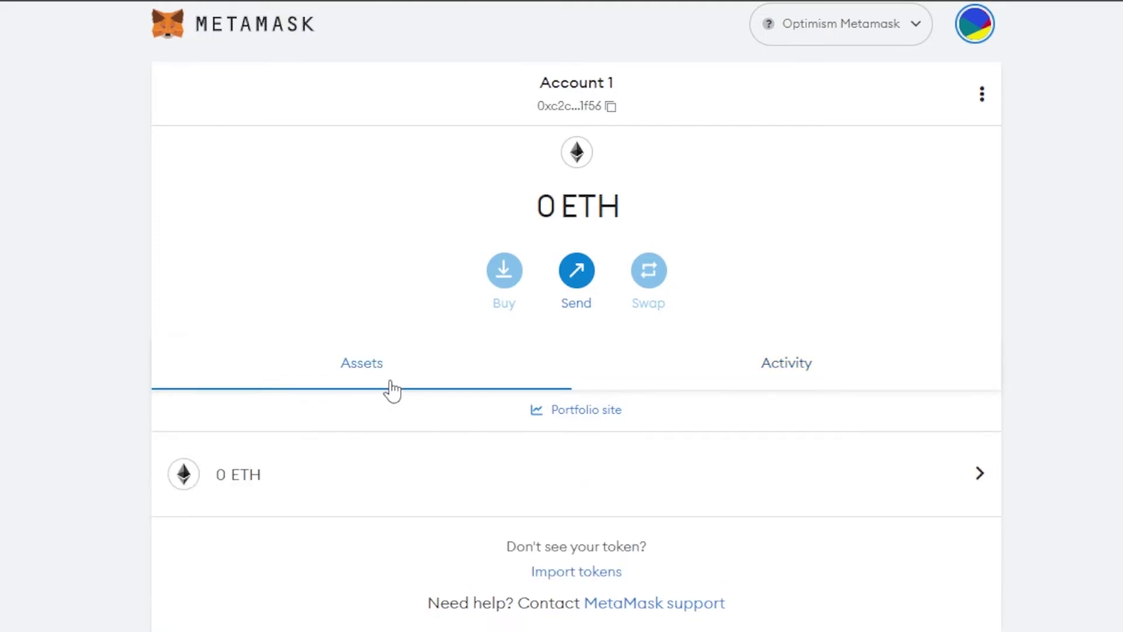
pyautogui.scroll(-1, 576, 315)
pyautogui.scroll(1, 576, 315)
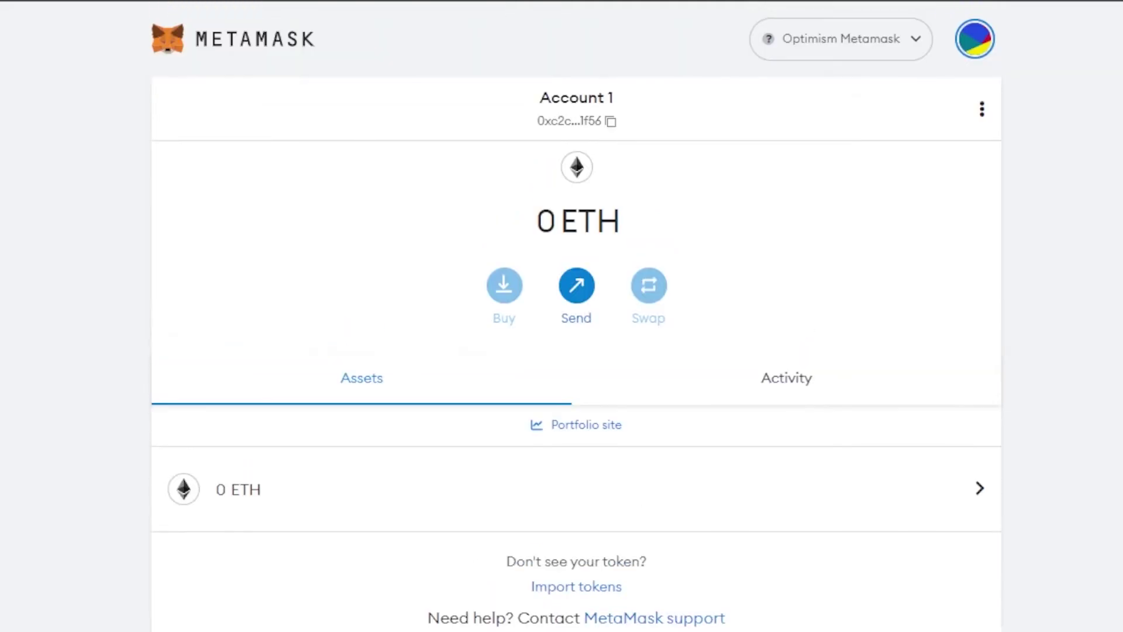
pyautogui.click(994, 46)
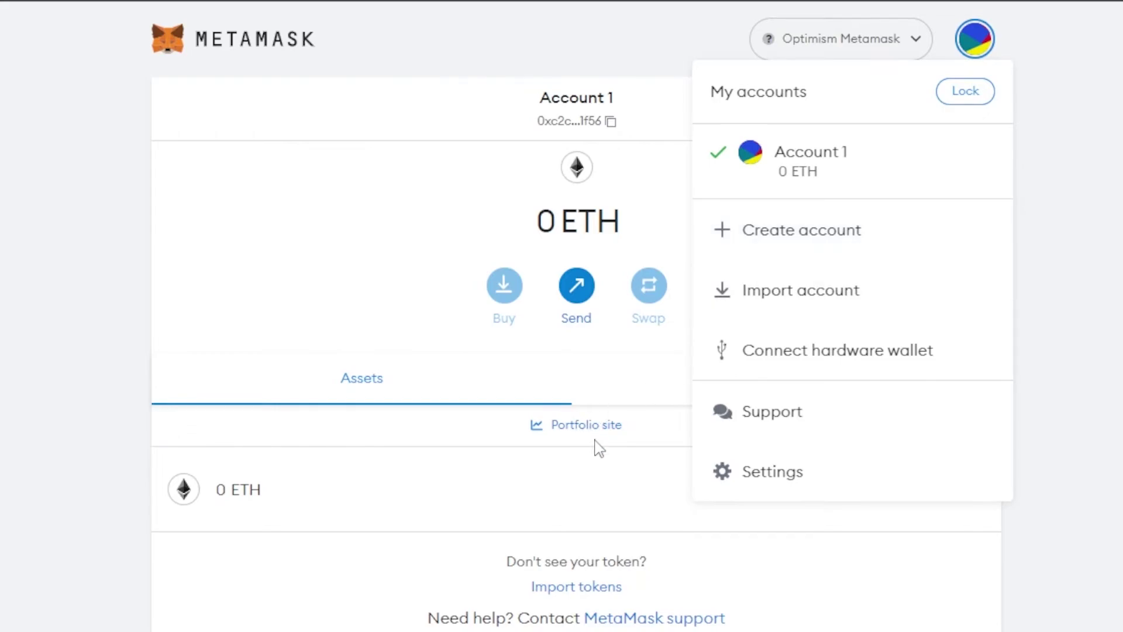
pyautogui.click(97, 232)
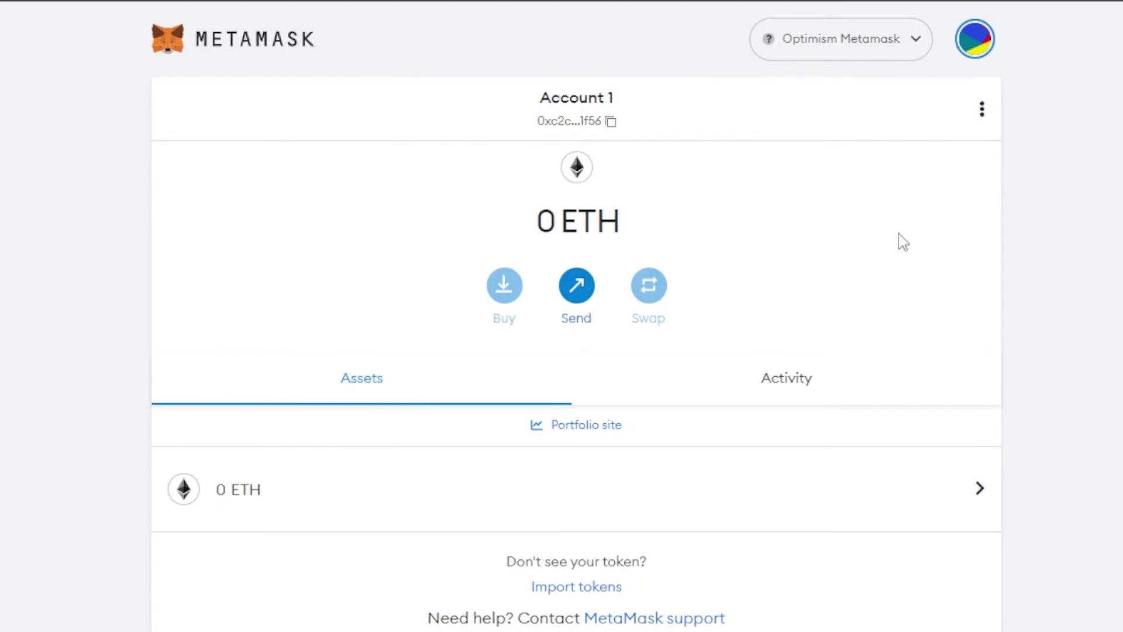
# Open the 0 ETH asset details, then return to the Account 1 overview
pyautogui.click(346, 508)
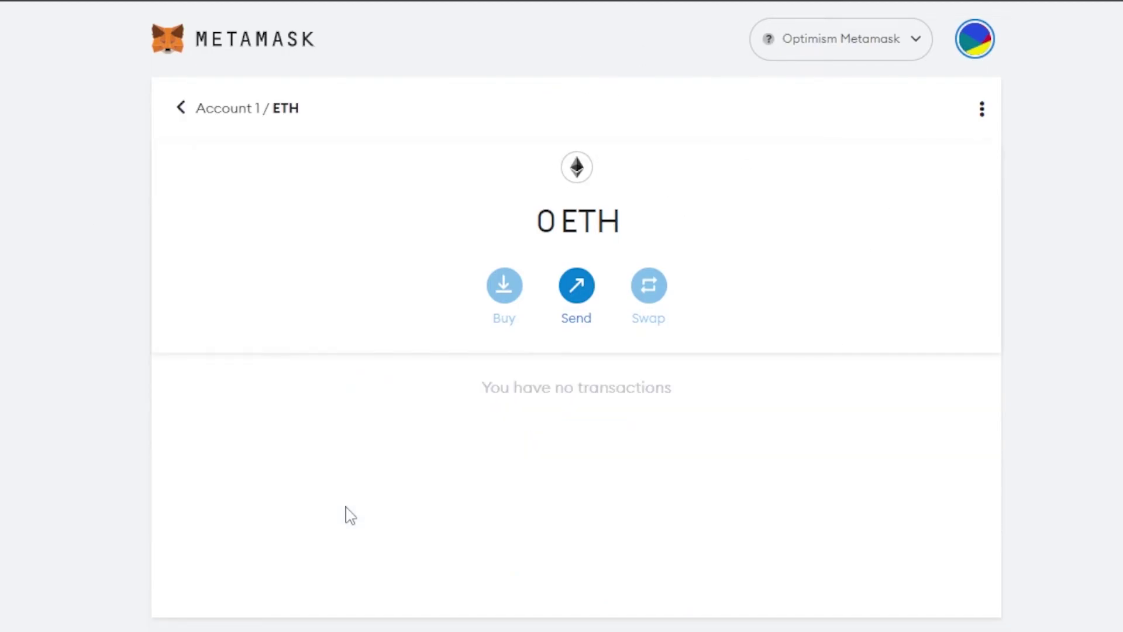
pyautogui.click(176, 115)
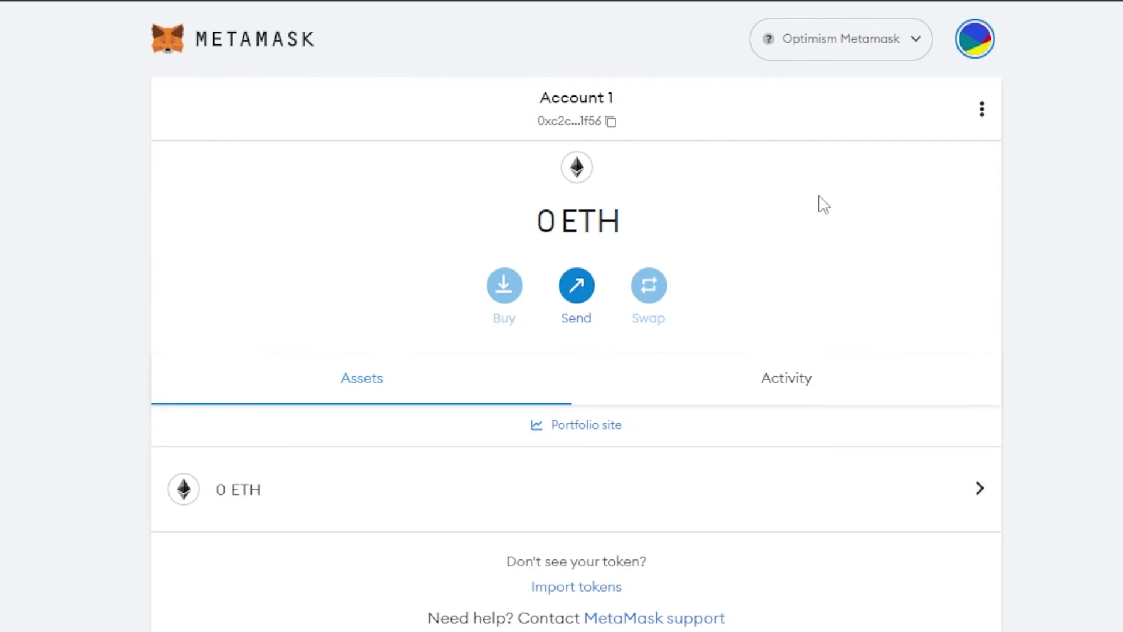
pyautogui.scroll(-1, 576, 351)
pyautogui.scroll(1, 576, 351)
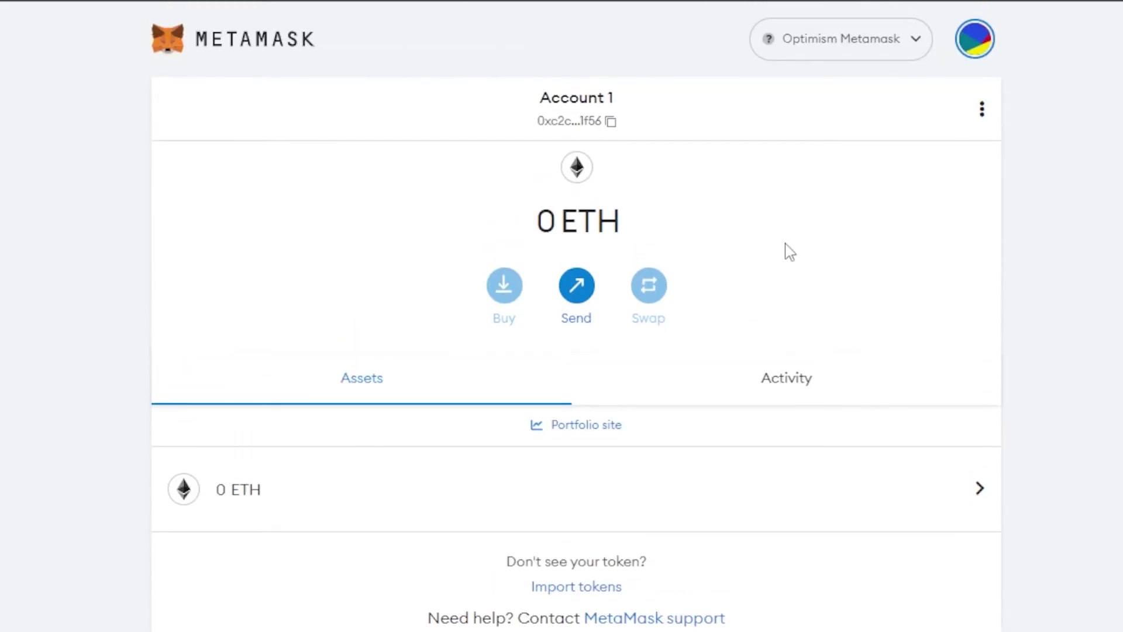